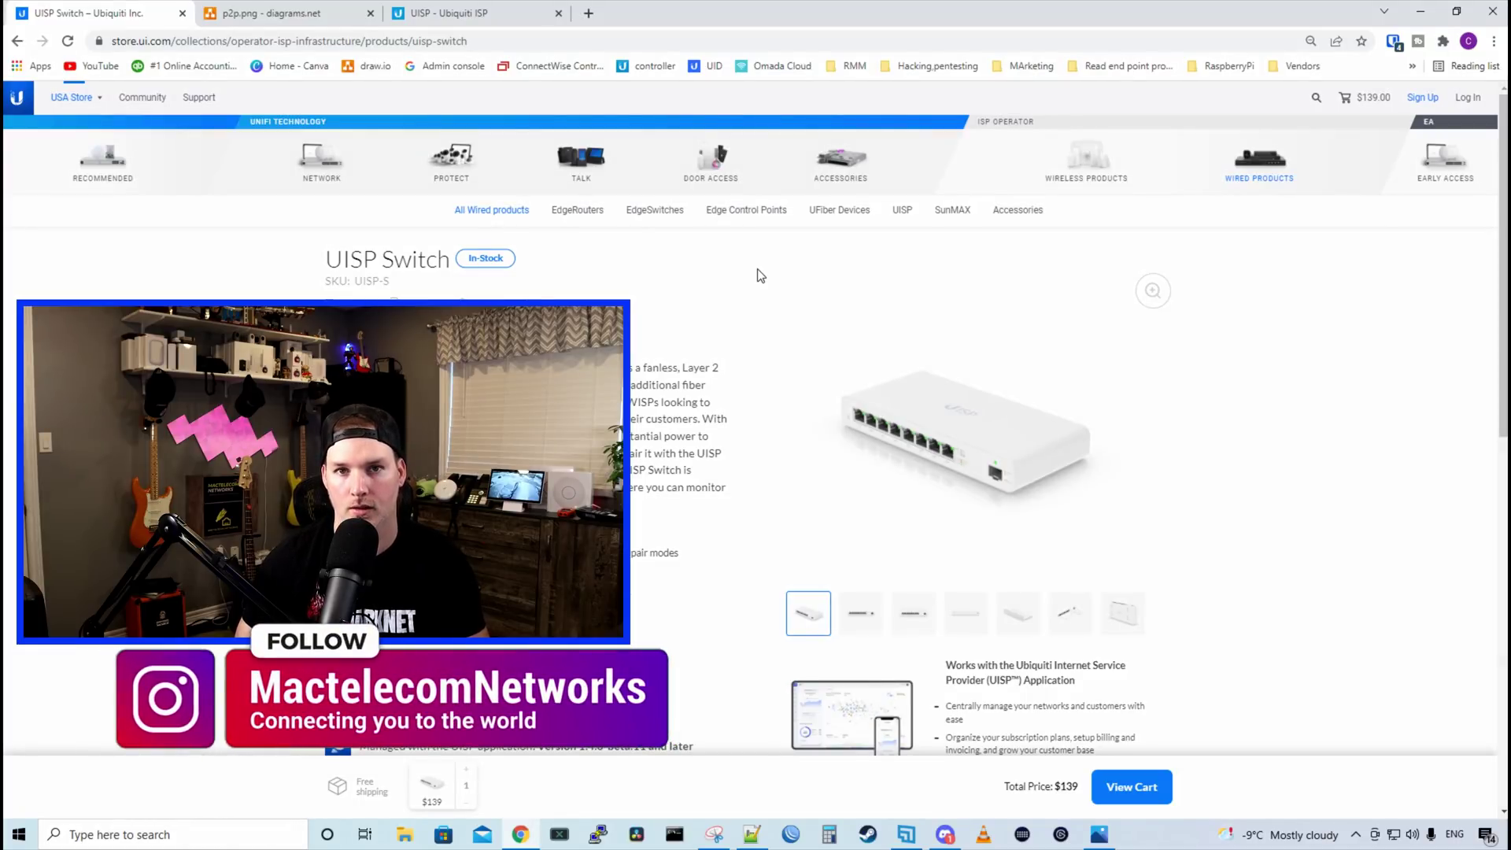
Scroll through the UISP Switch product description on the Ubiquiti Store page
{"action": "scroll", "coordinate": [760, 275], "scroll_direction": "down", "scroll_amount": 2}
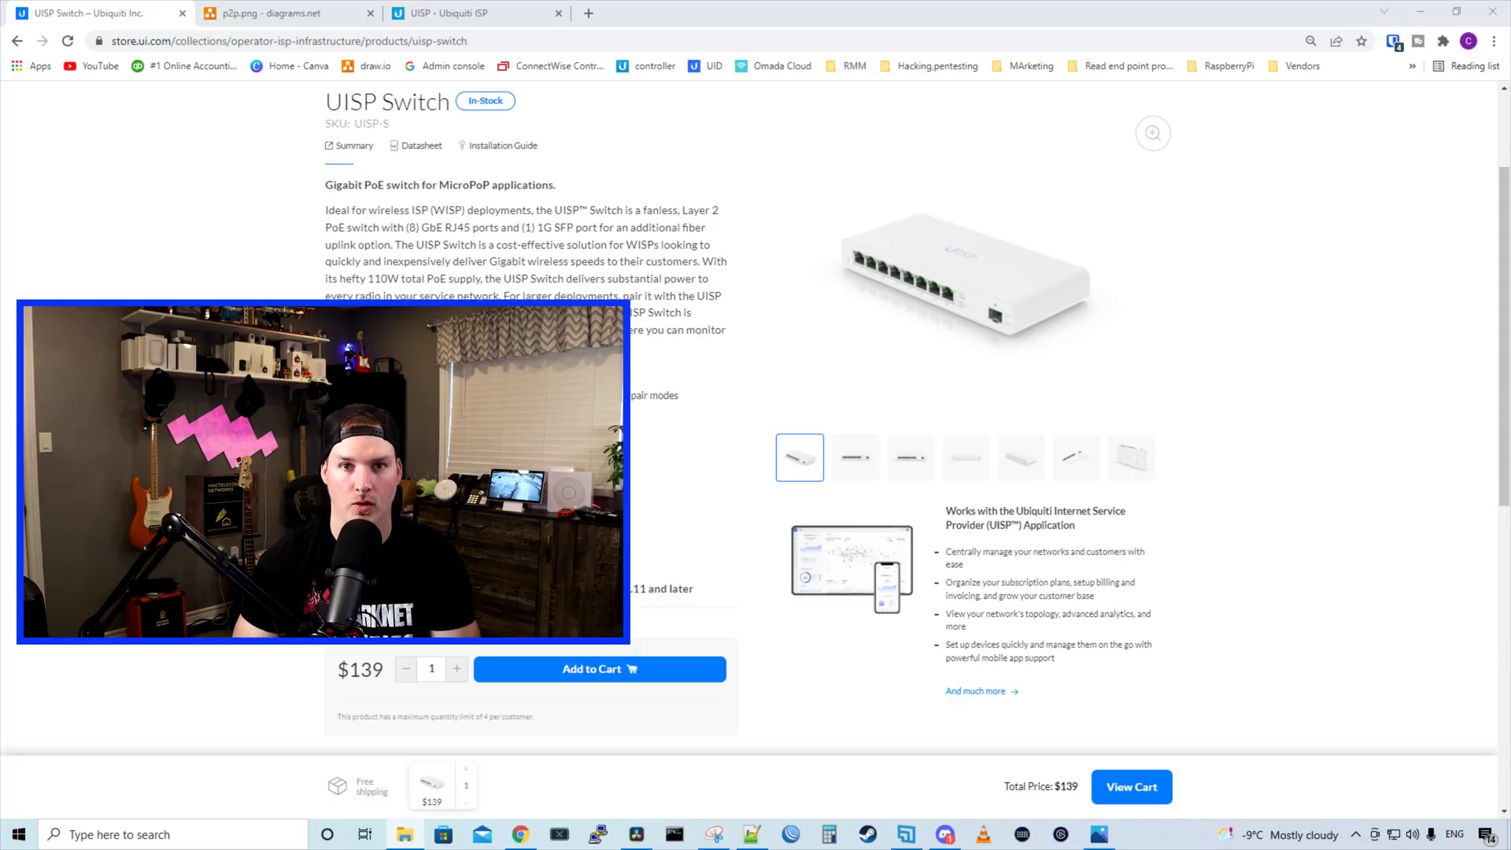
{"action": "key", "text": "alt+Tab"}
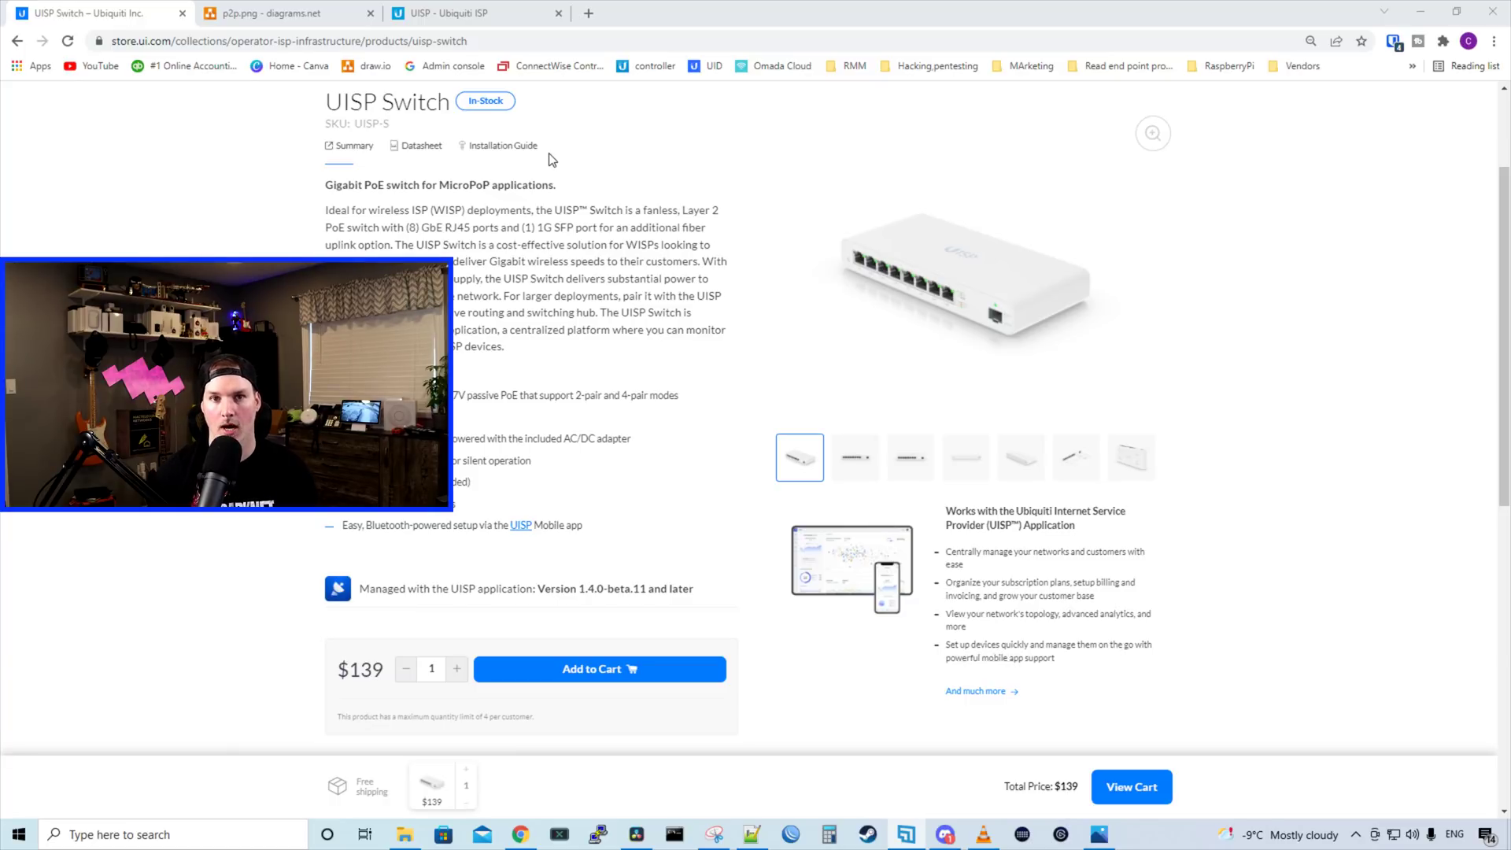
From the UISP website, pick the free cloud-hosted UISP Cloud option
{"action": "left_click", "coordinate": [543, 7]}
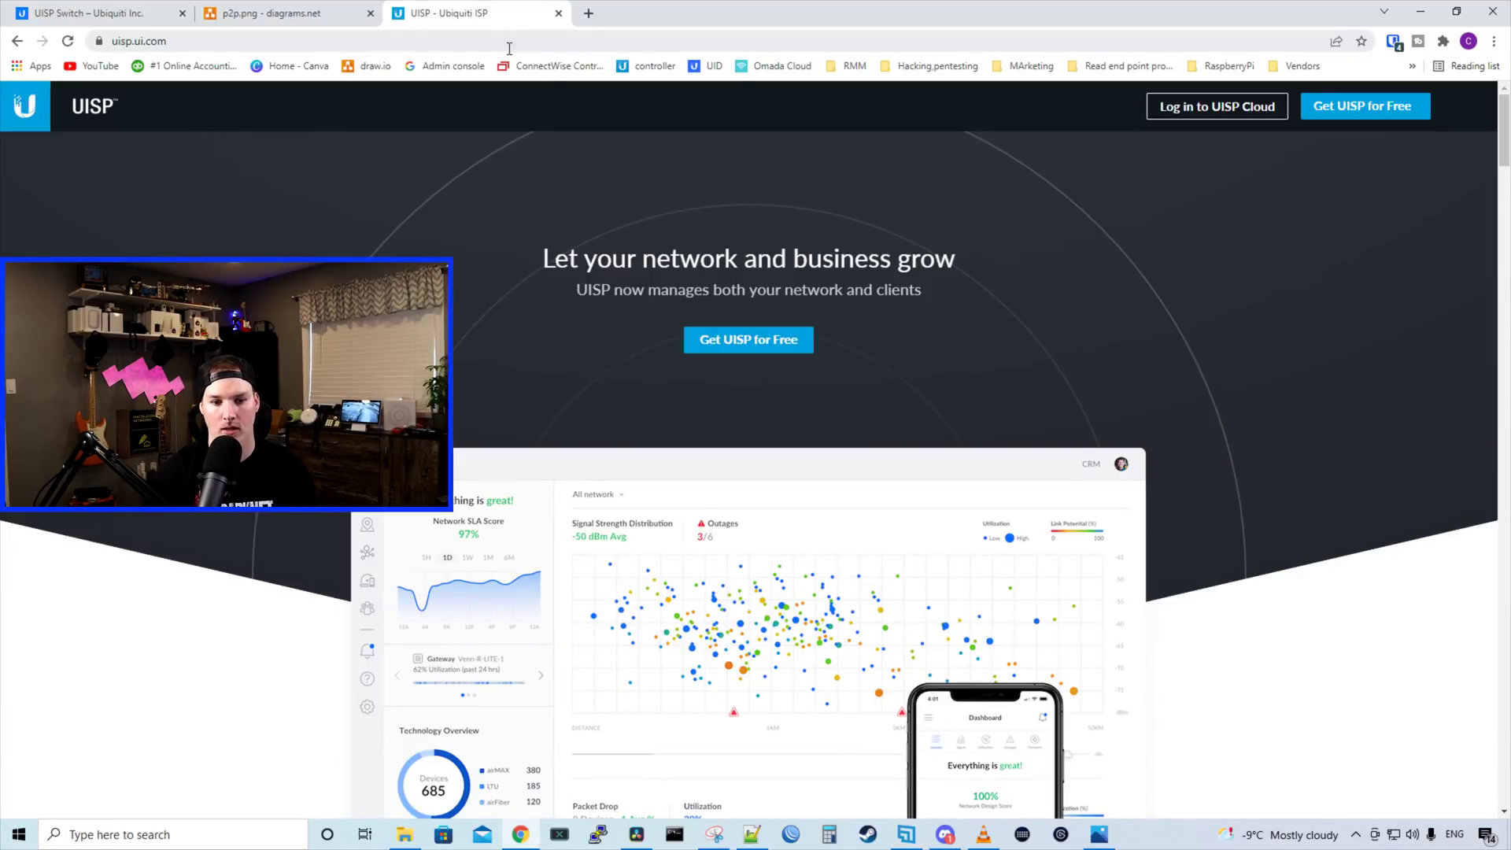
{"action": "left_click", "coordinate": [728, 351]}
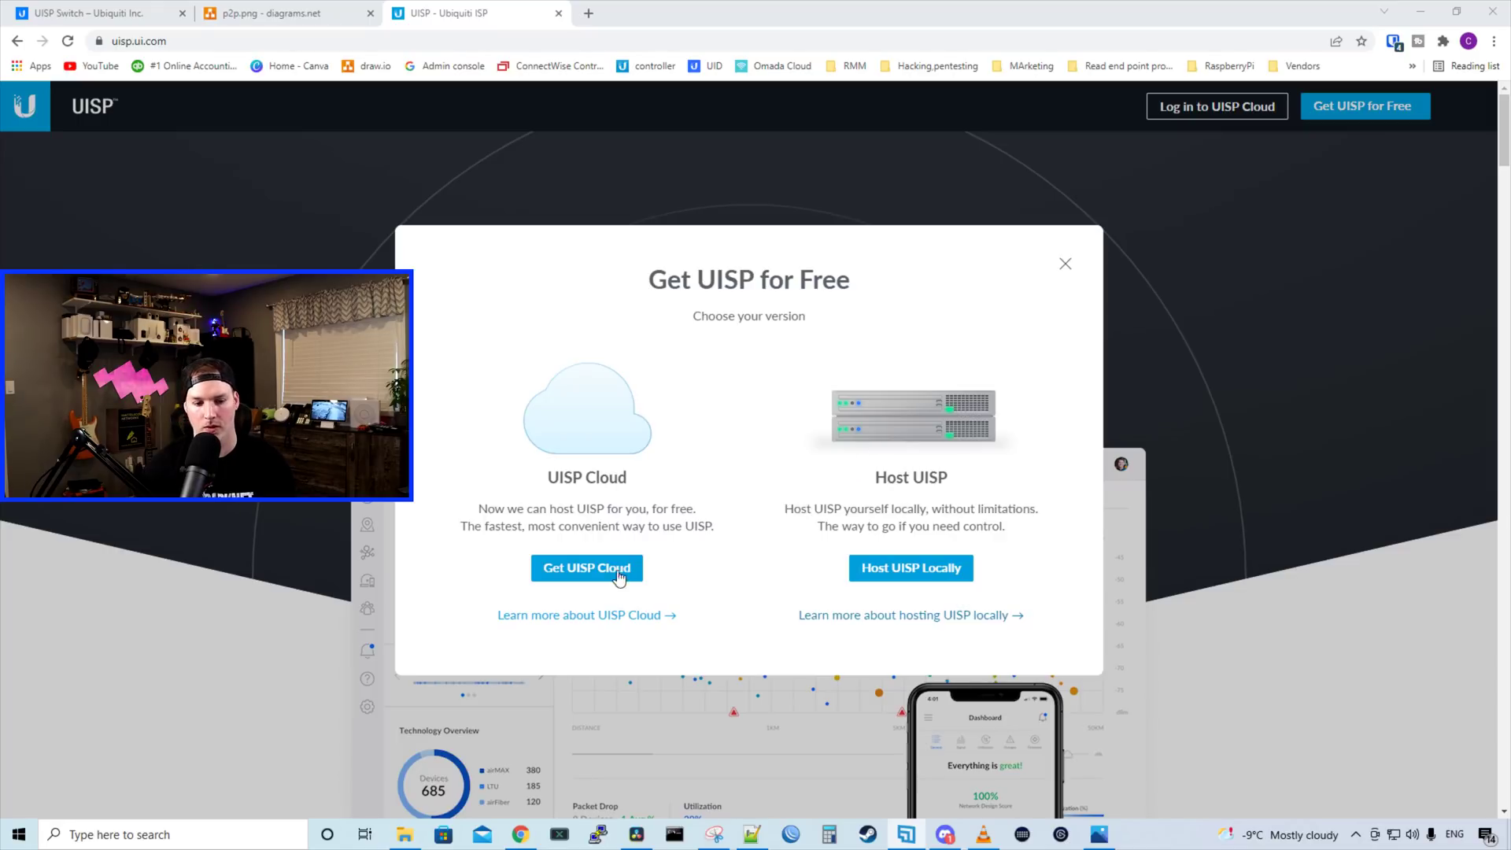
{"action": "left_click", "coordinate": [590, 577]}
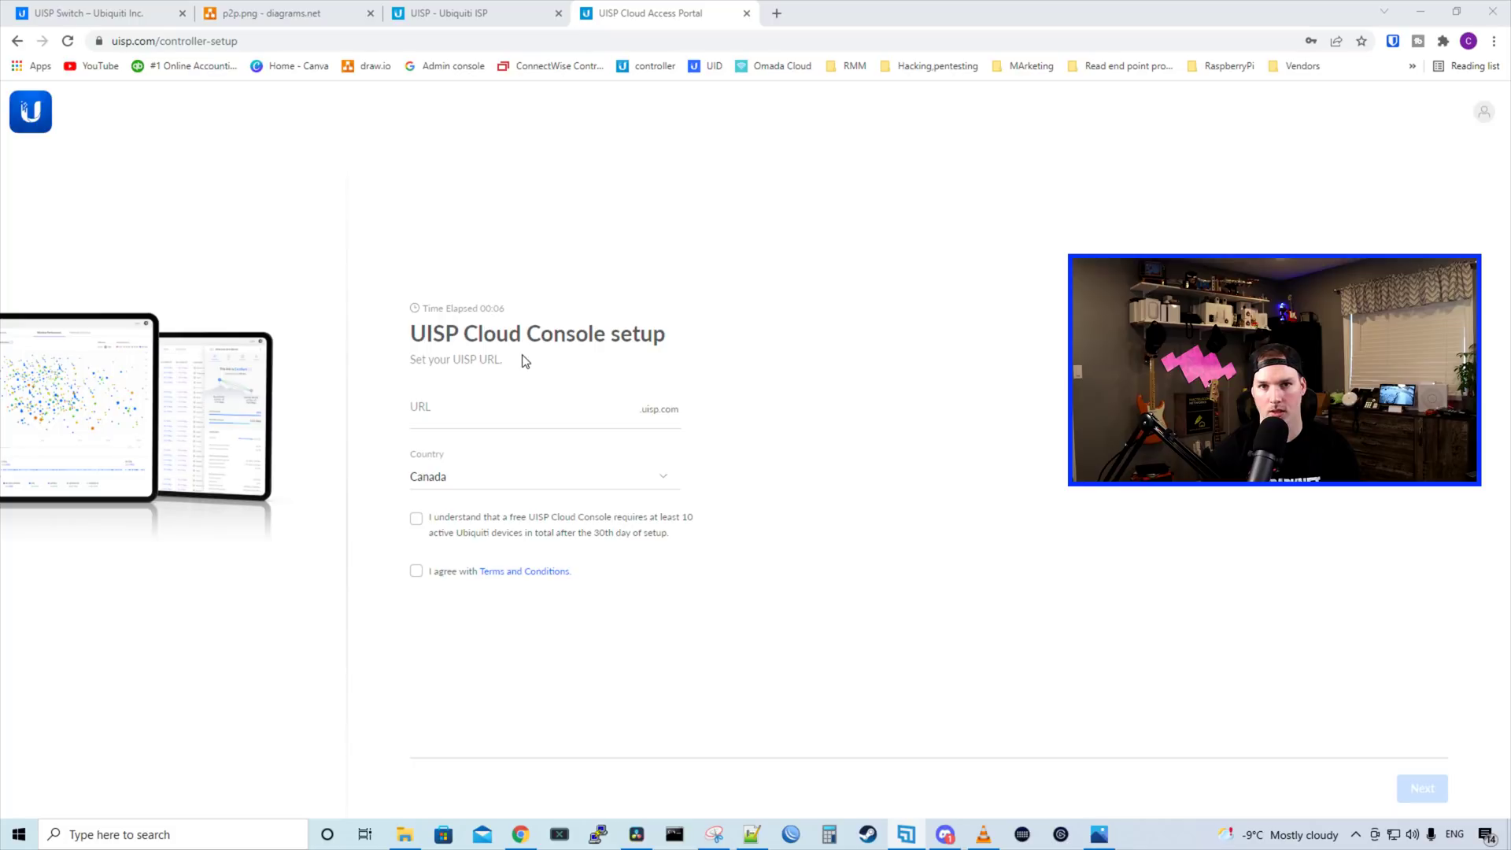
Create the youtubetest.uisp.com Cloud Console, accepting the 10-device requirement and the terms
{"action": "left_click", "coordinate": [448, 410]}
{"action": "type", "text": "youtubetes"}
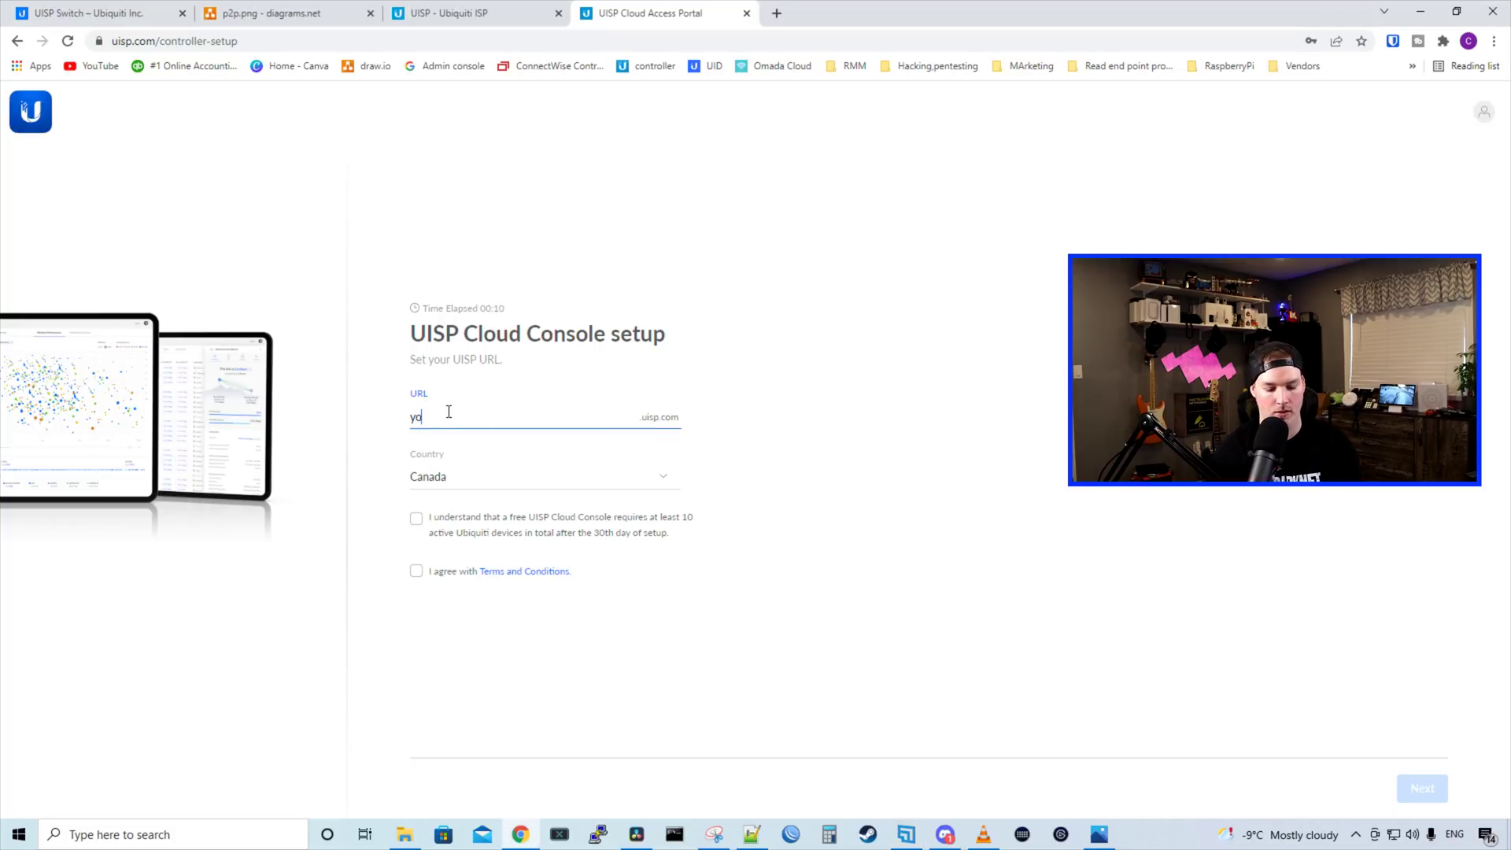
{"action": "type", "text": "t"}
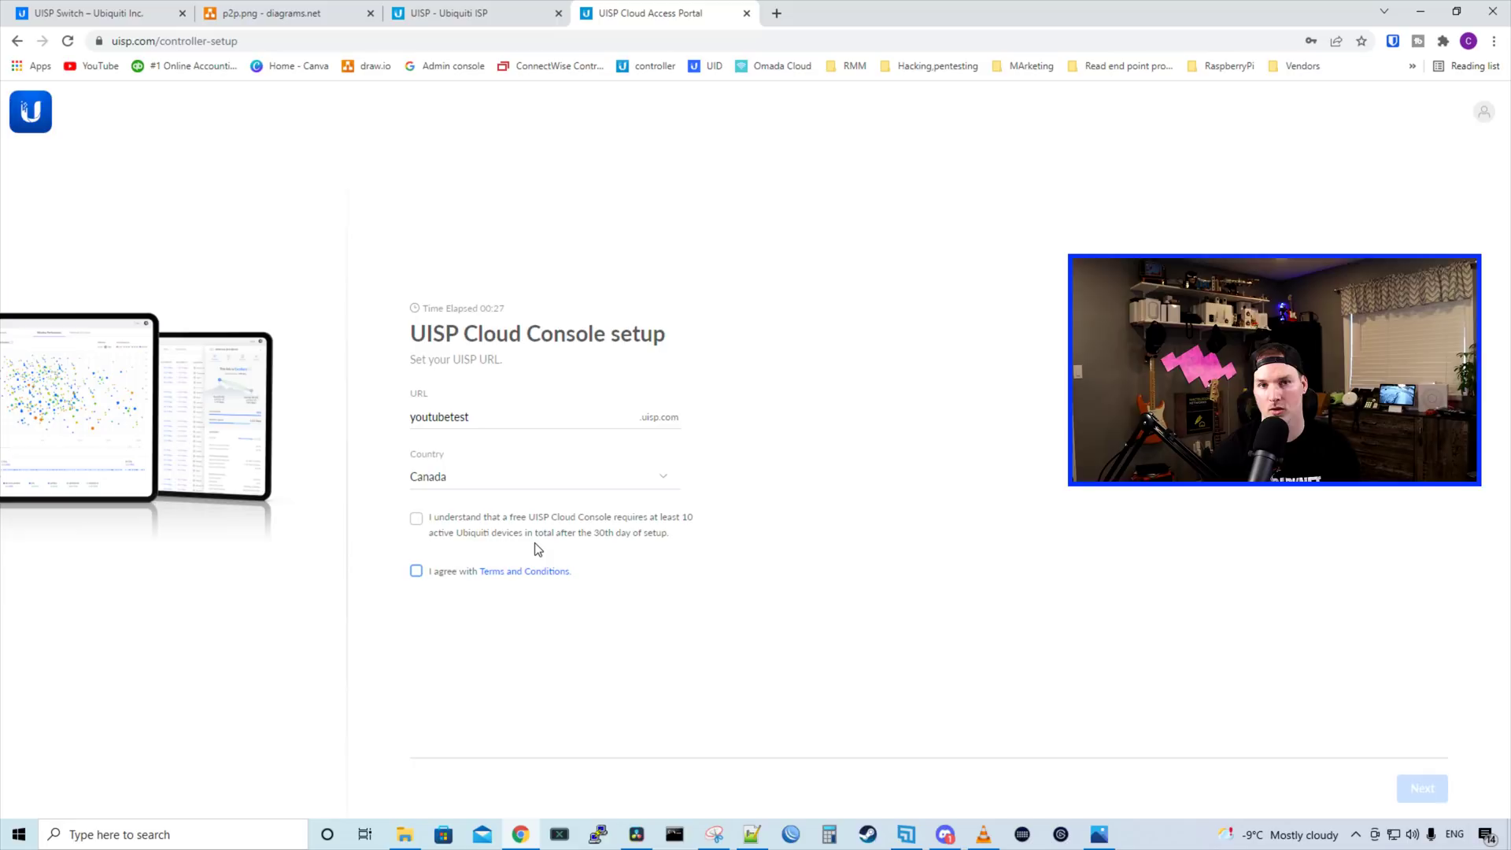
{"action": "left_click", "coordinate": [415, 520]}
{"action": "left_click", "coordinate": [416, 570]}
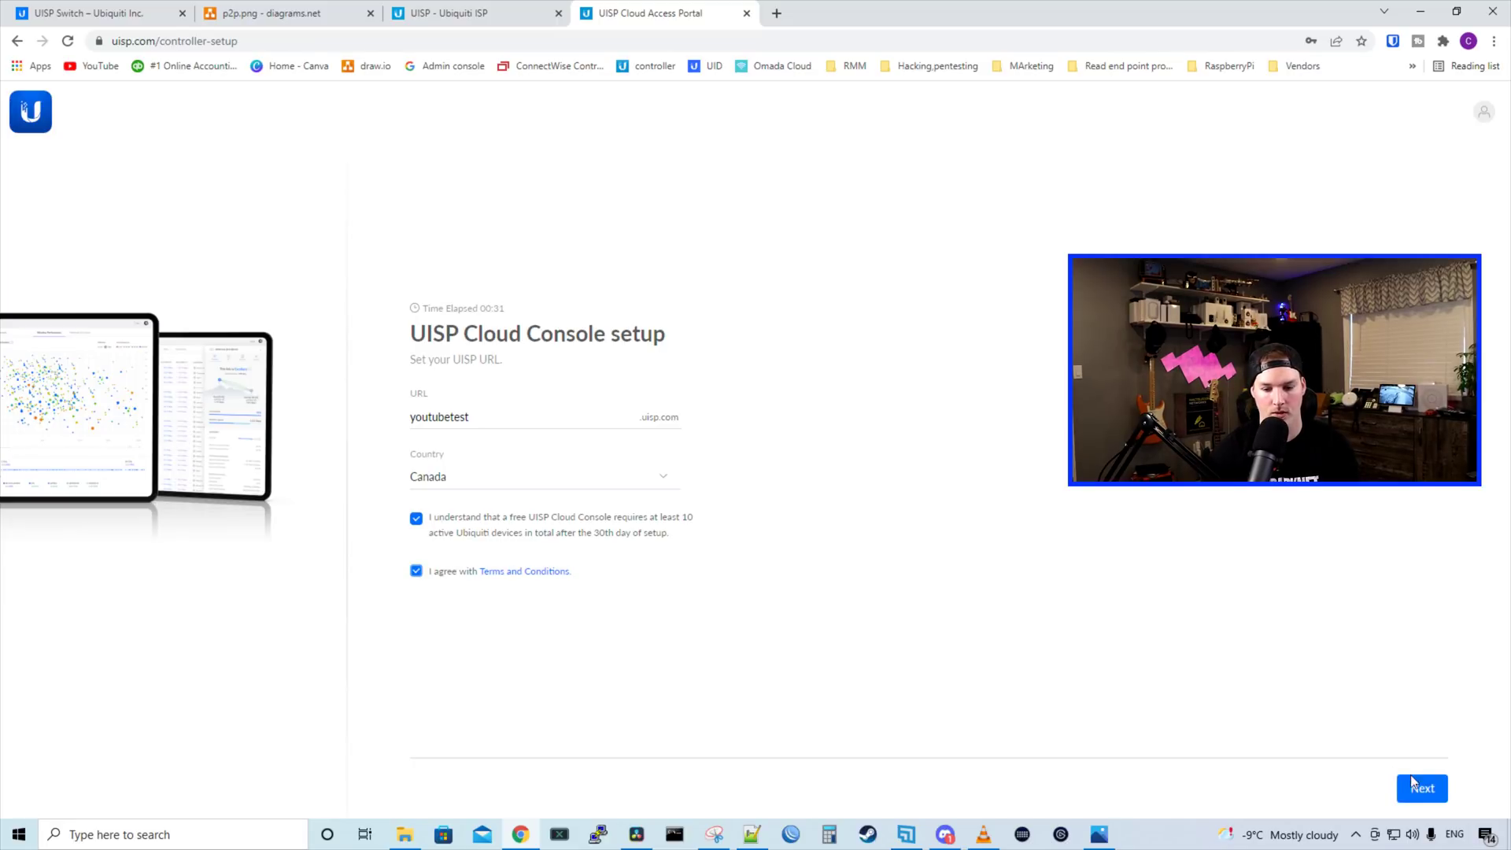
{"action": "left_click", "coordinate": [1422, 788]}
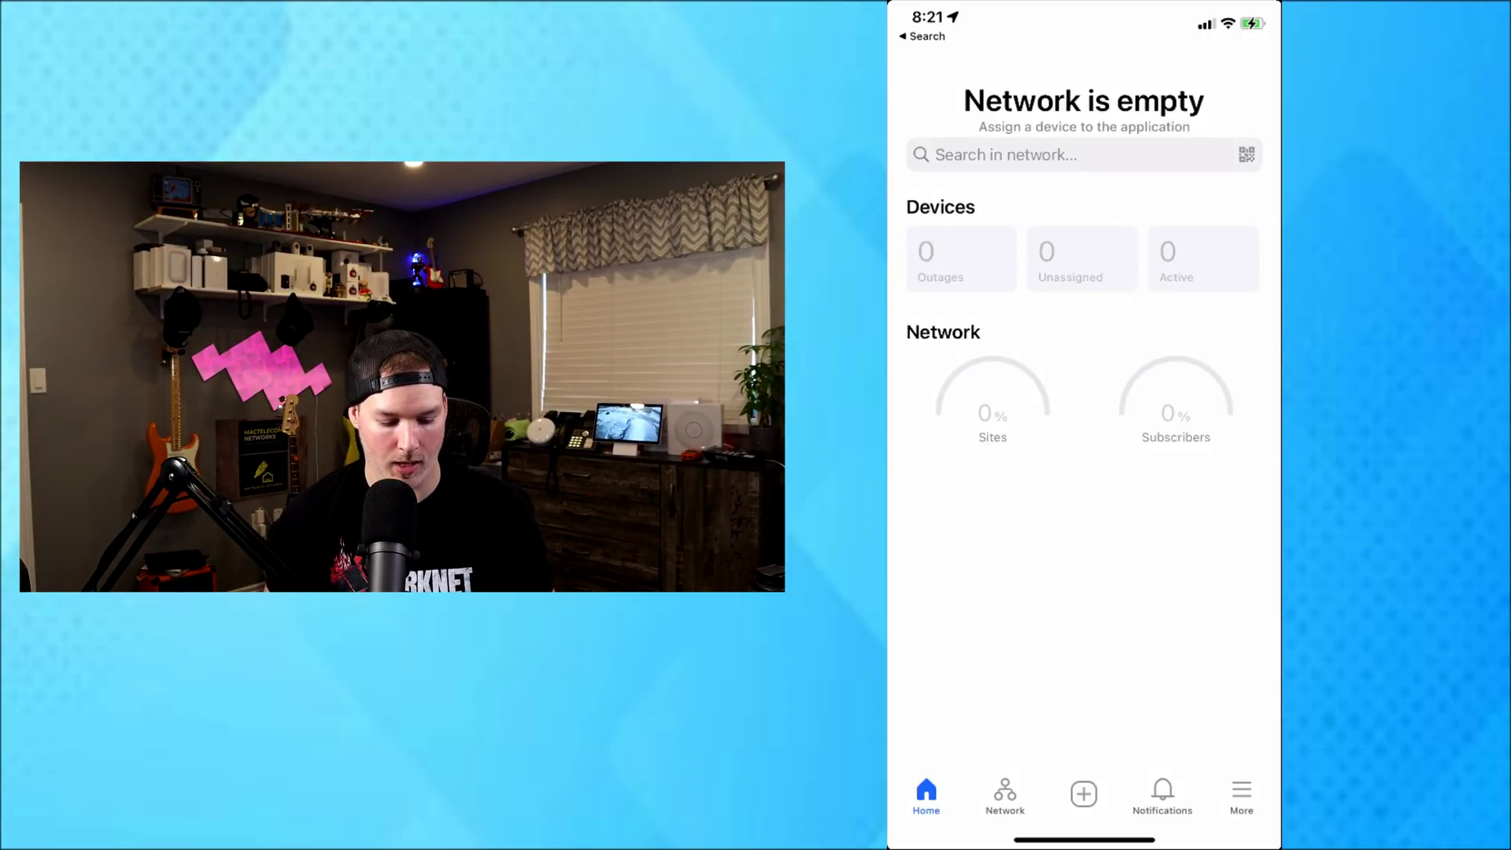
Start adding a device from the Network sites list to open the 192.168.1.20 connection form
{"action": "left_click", "coordinate": [1005, 794]}
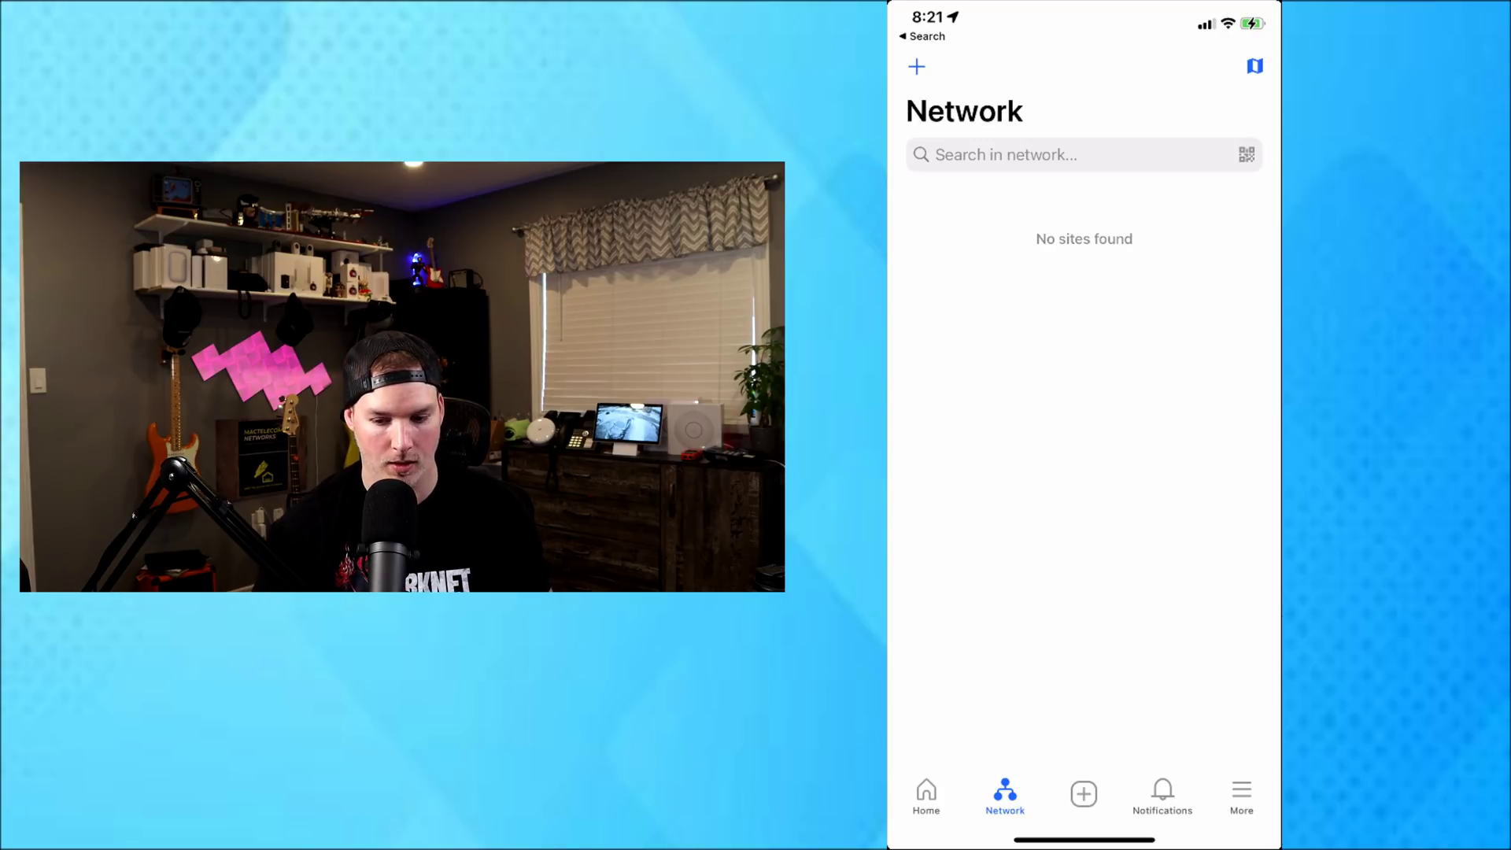
{"action": "left_click", "coordinate": [917, 66]}
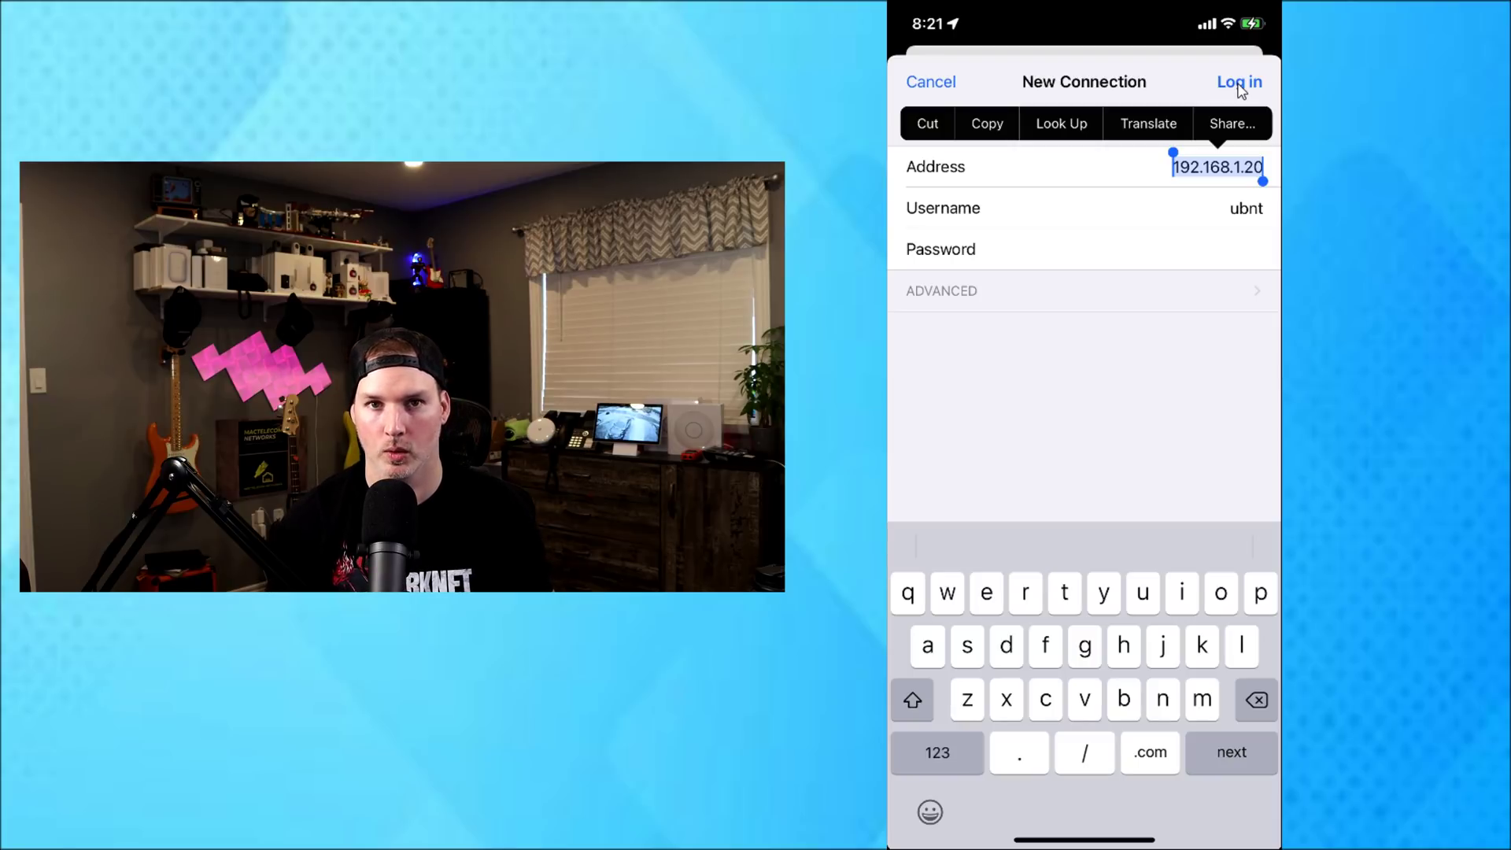
Log in to the switch using address 192.168.155.61
{"action": "type", "text": "1"}
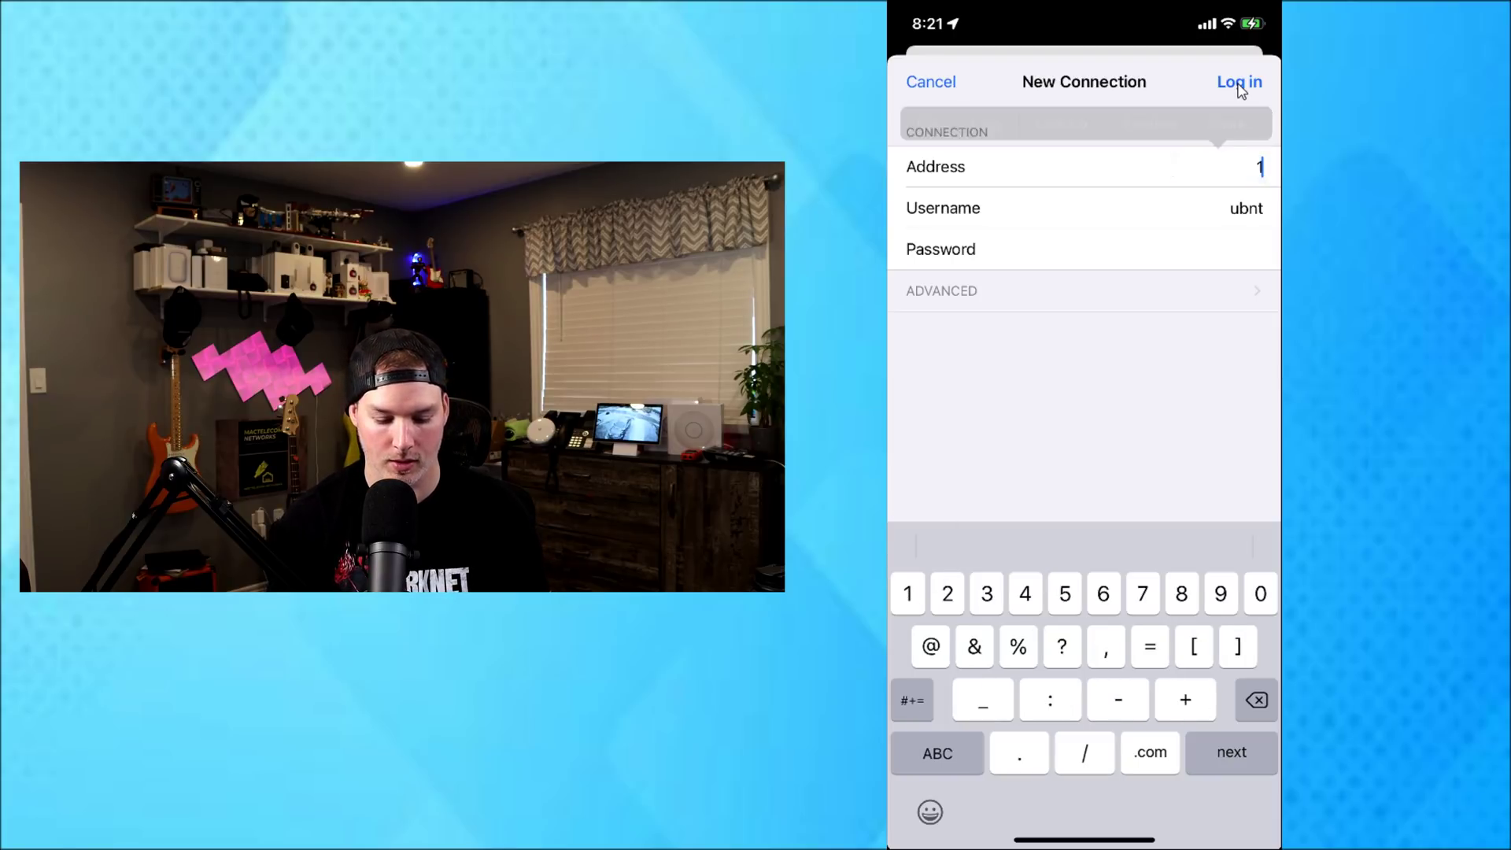
{"action": "type", "text": "92."}
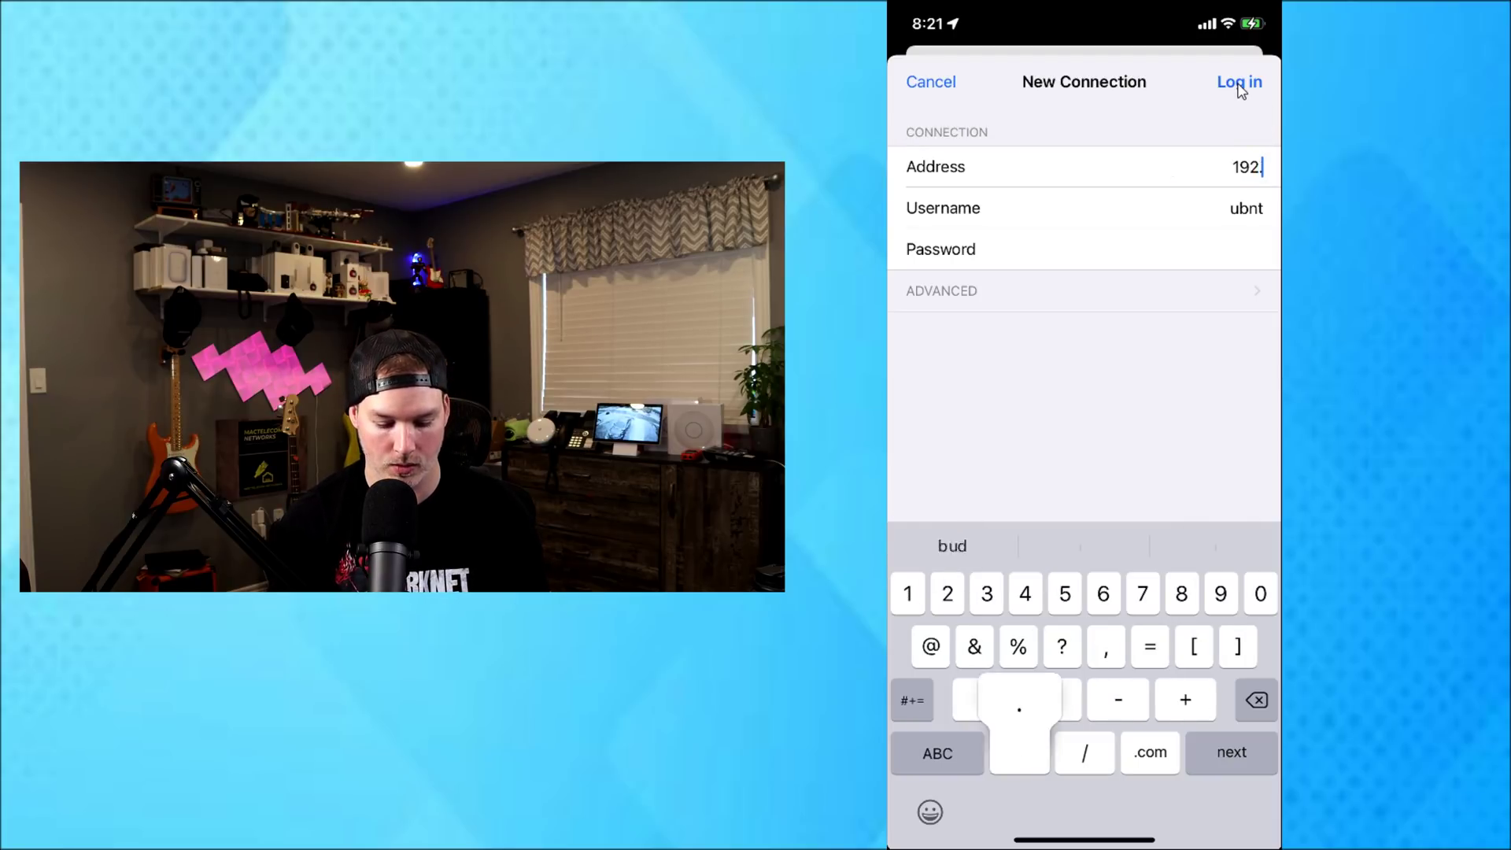
{"action": "type", "text": "168.15"}
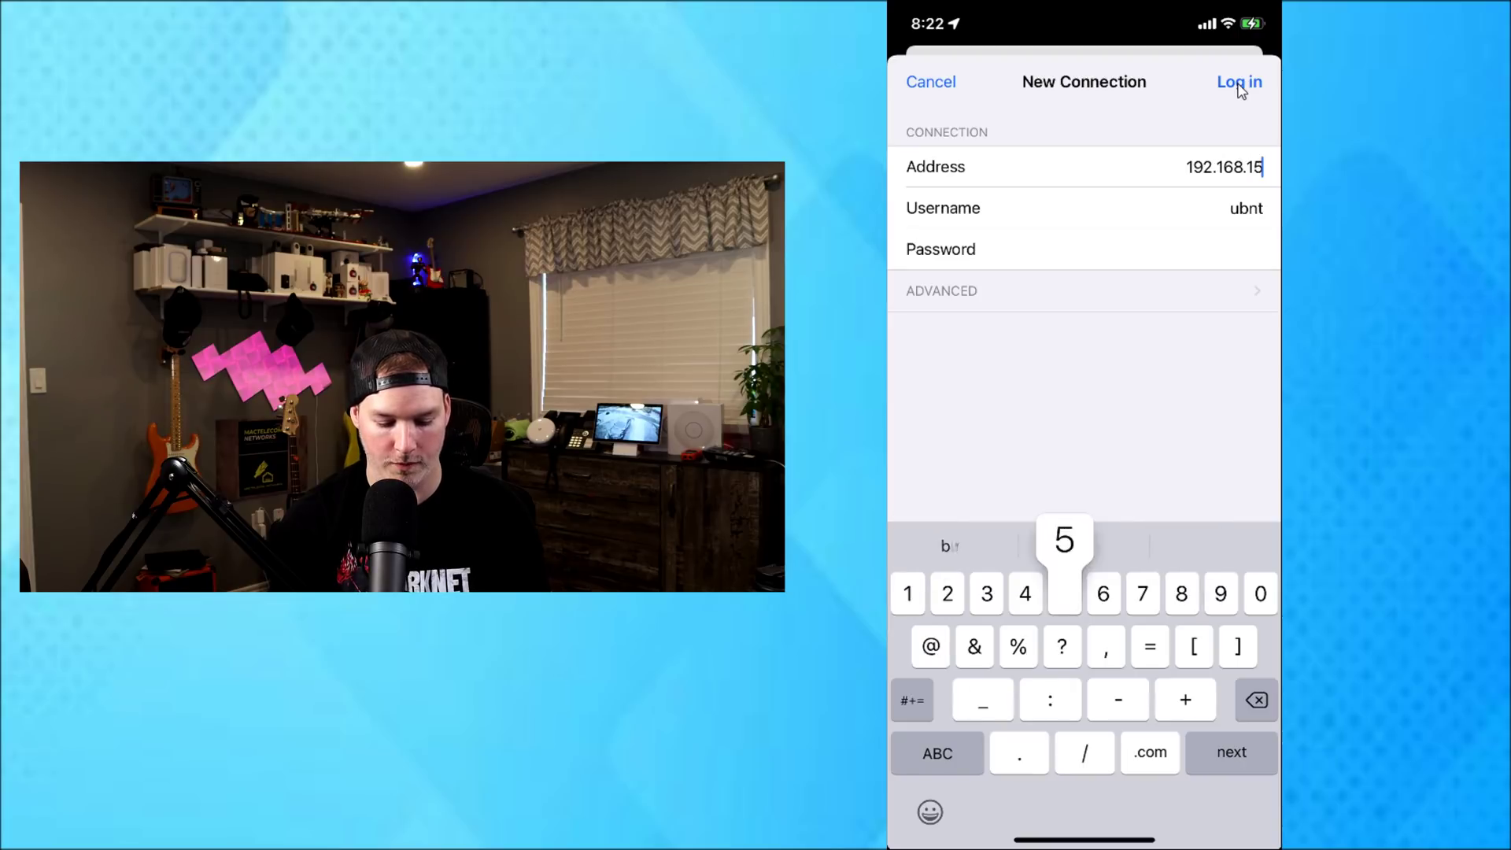
{"action": "type", "text": "5.61"}
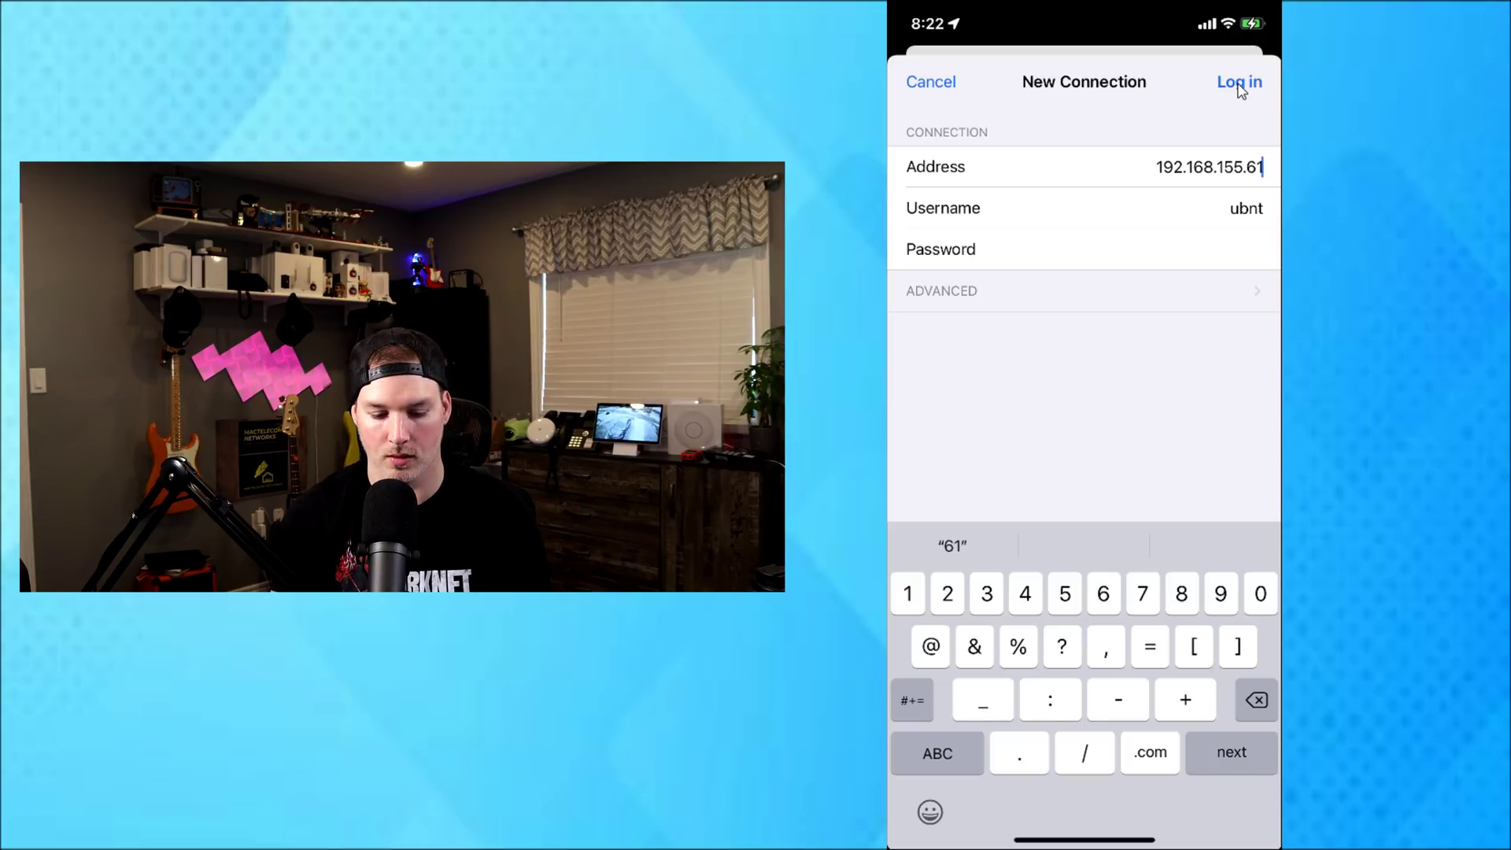
{"action": "left_click", "coordinate": [1240, 85]}
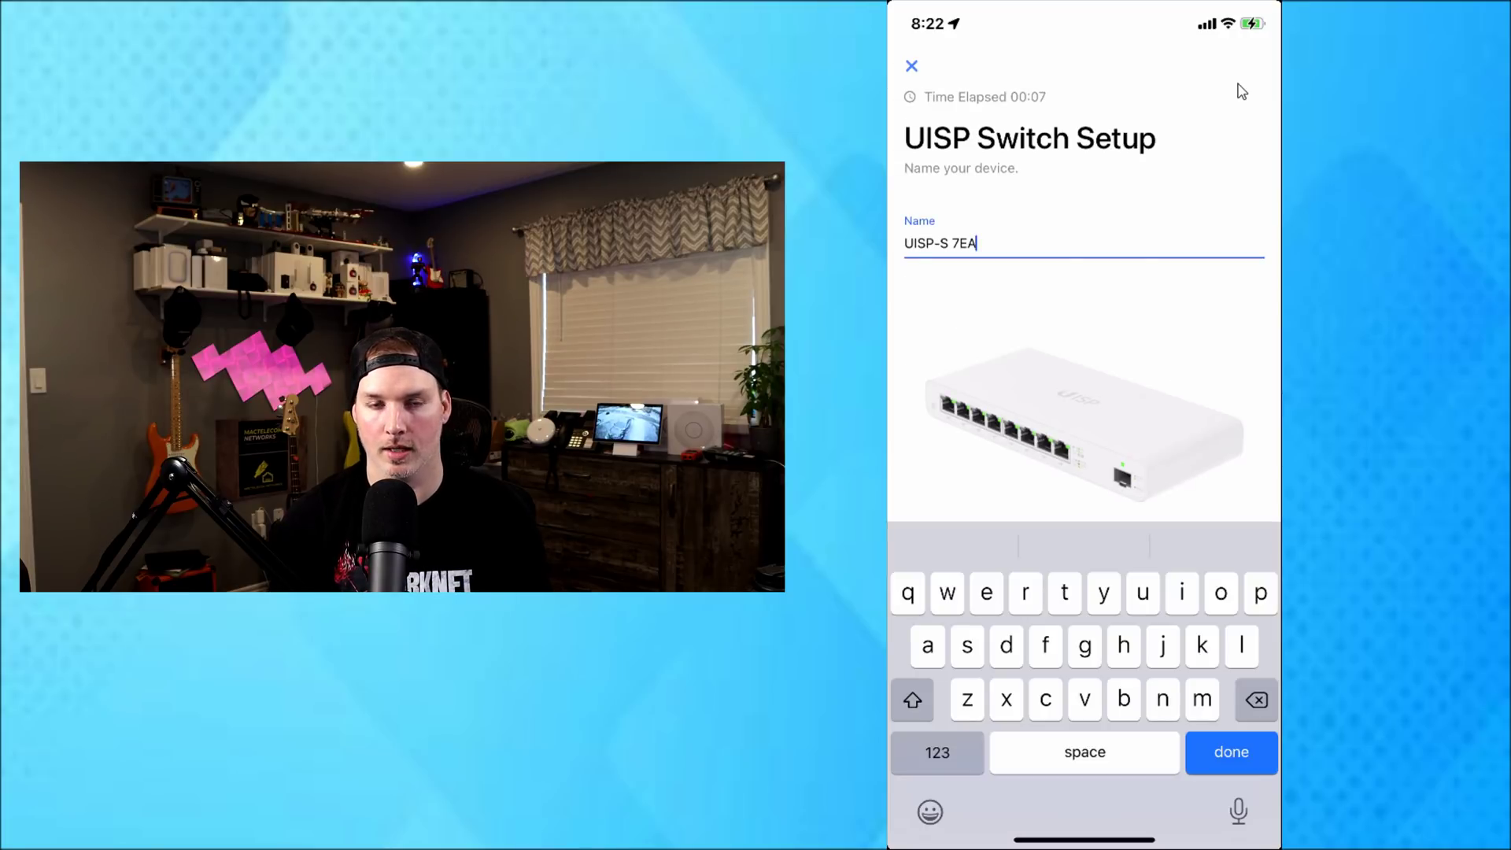
Replace the default device name with 'Mactelecom UISP switch'
{"action": "key", "text": "BackSpace"}
{"action": "key", "text": "BackSpace"}
{"action": "key", "text": "BackSpace"}
{"action": "key", "text": "BackSpace"}
{"action": "key", "text": "BackSpace"}
{"action": "key", "text": "BackSpace"}
{"action": "key", "text": "BackSpace"}
{"action": "key", "text": "BackSpace"}
{"action": "key", "text": "BackSpace"}
{"action": "key", "text": "BackSpace"}
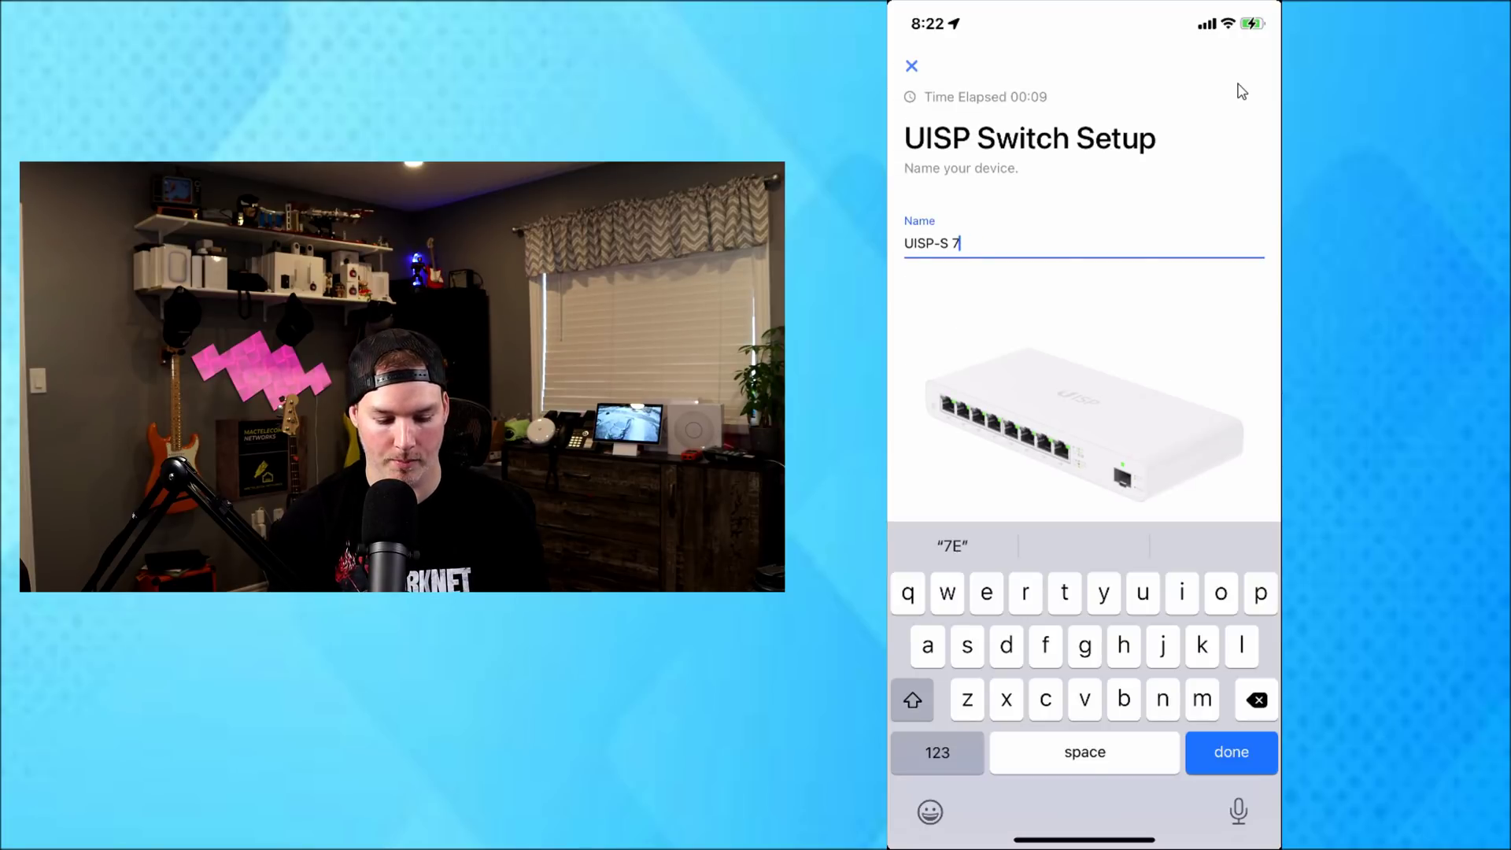
{"action": "type", "text": "Mactelecom "}
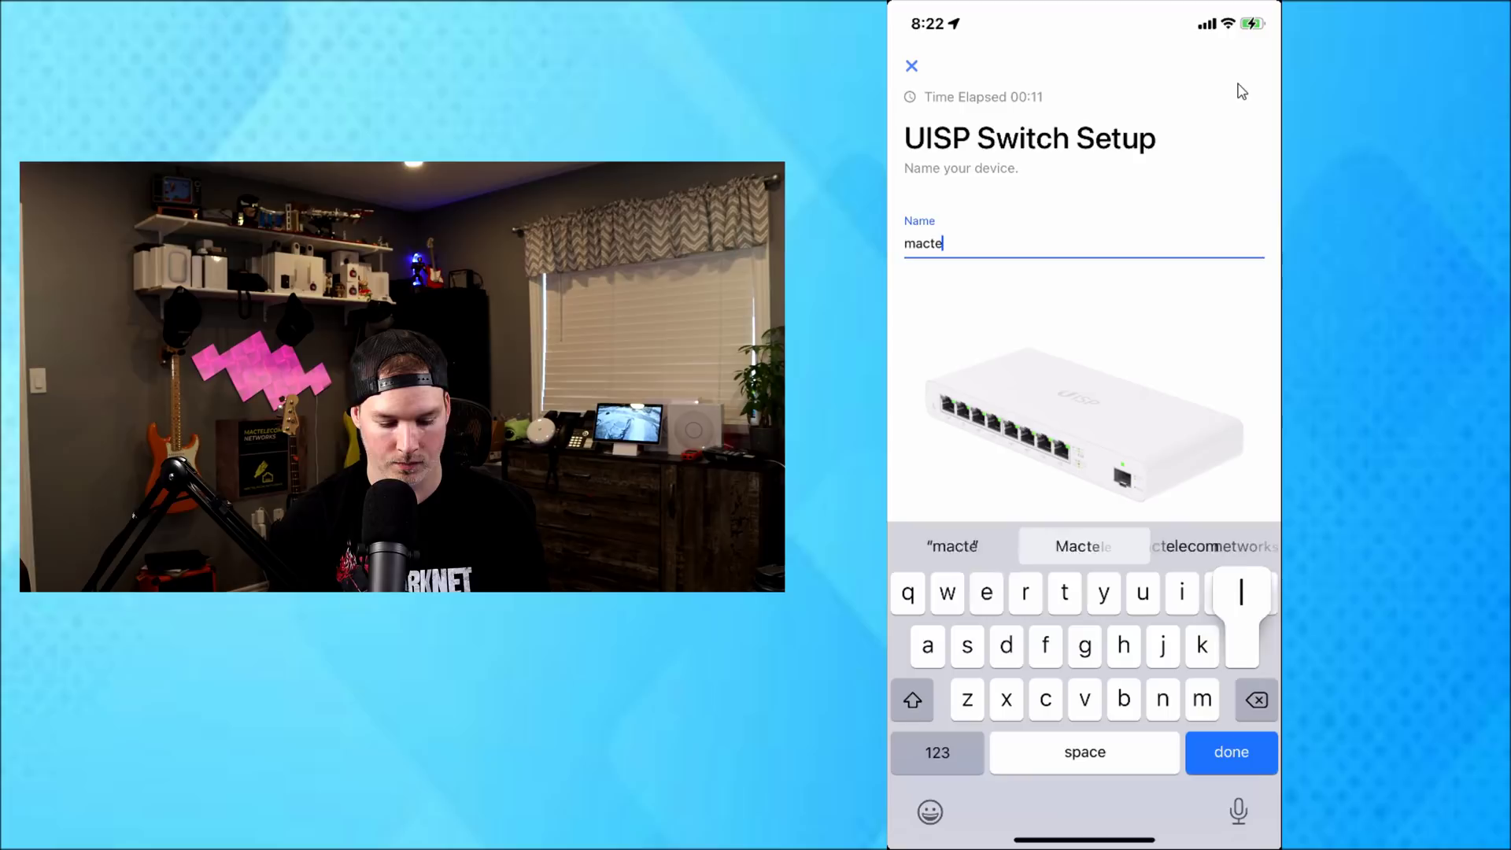
{"action": "type", "text": "UISP switch"}
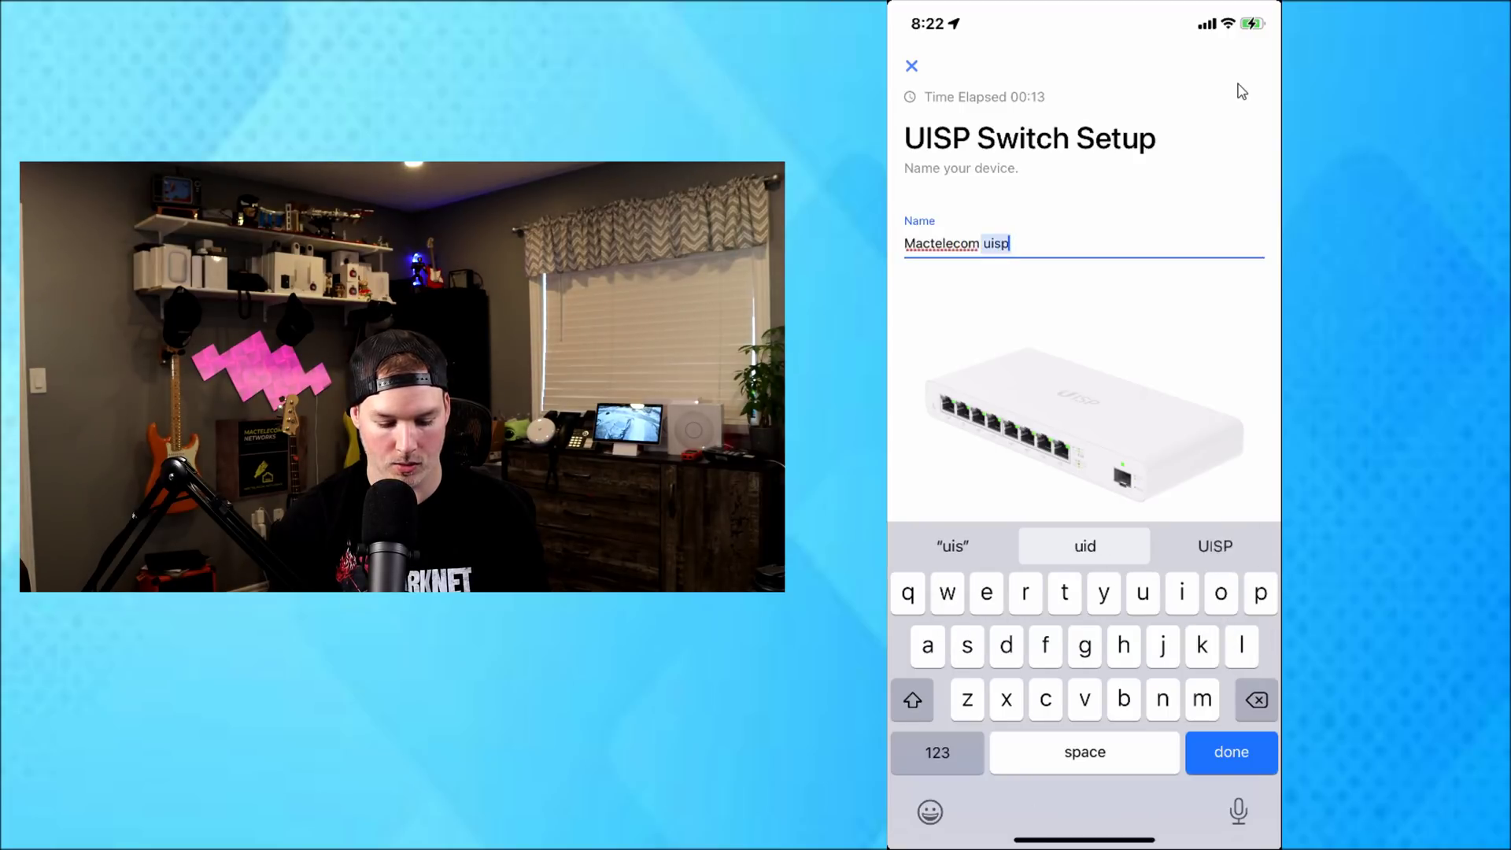
{"action": "key", "text": "Return"}
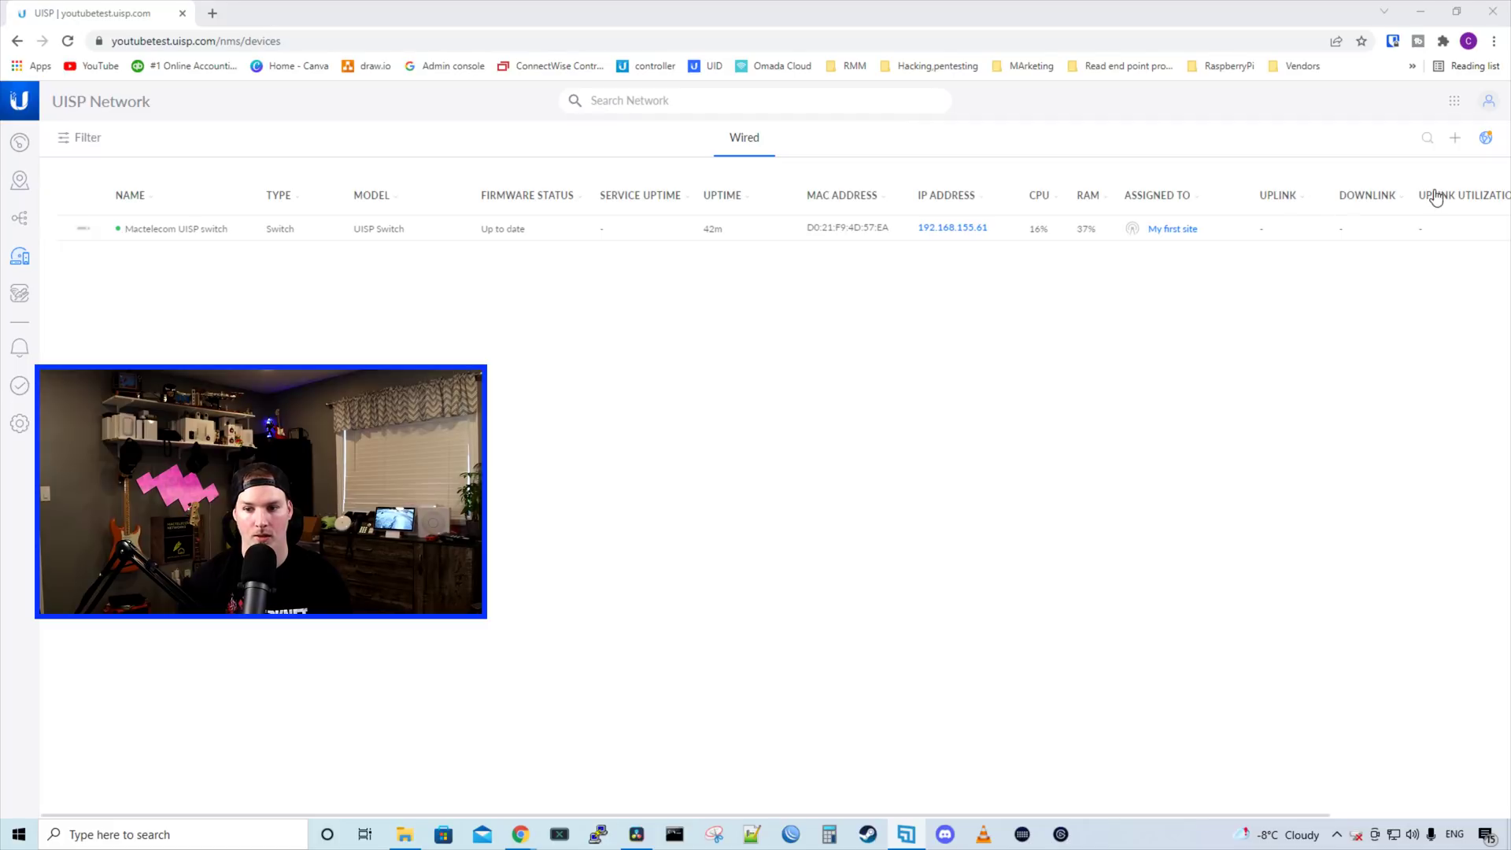
Open the Mactelecom UISP switch's overview, check port 1's link, and expand Subscribers
{"action": "left_click", "coordinate": [438, 238]}
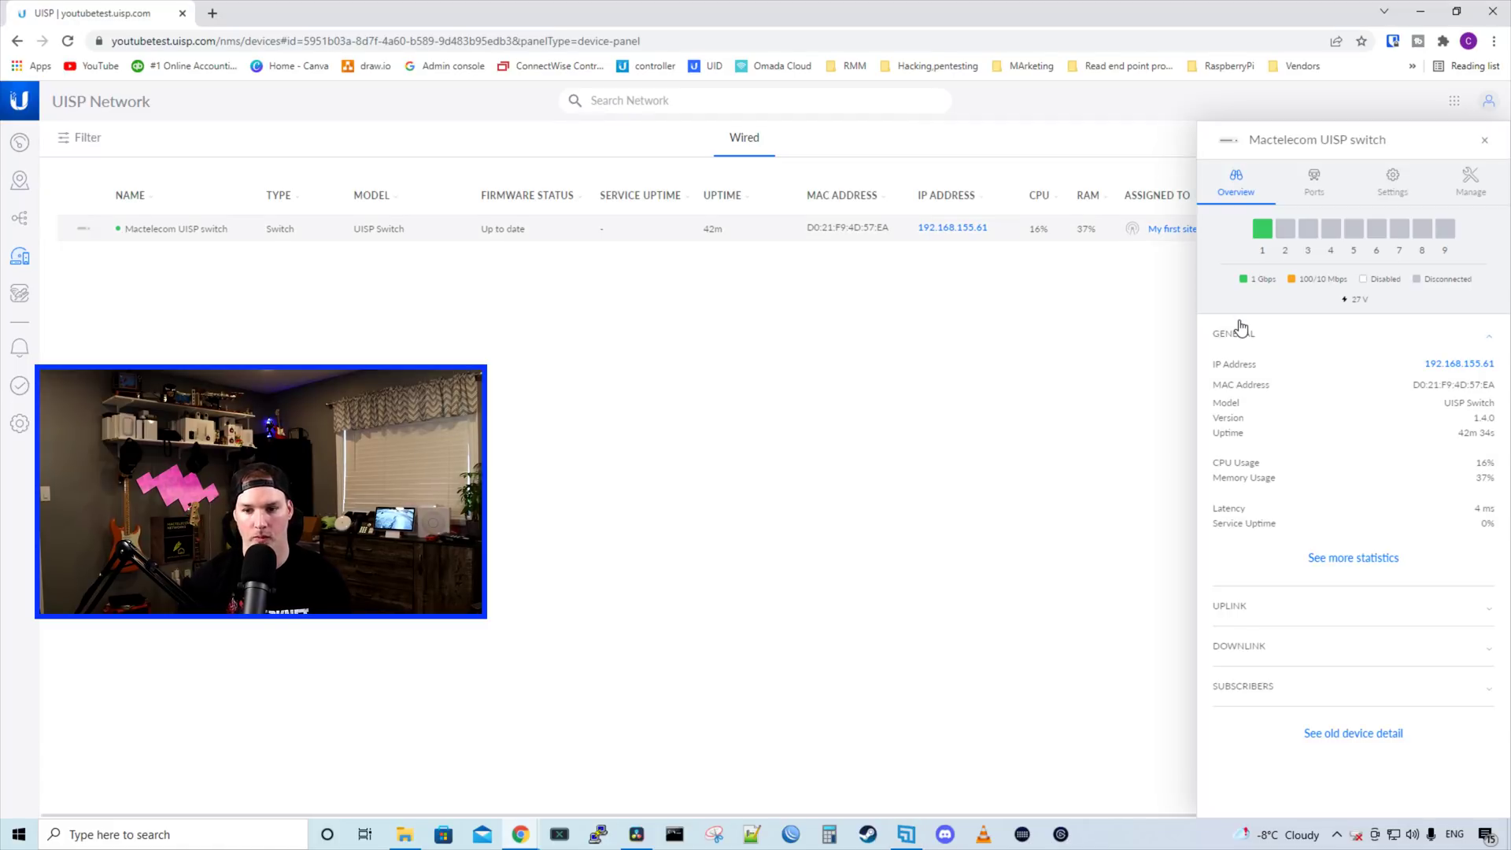
{"action": "mouse_move", "coordinate": [1264, 235]}
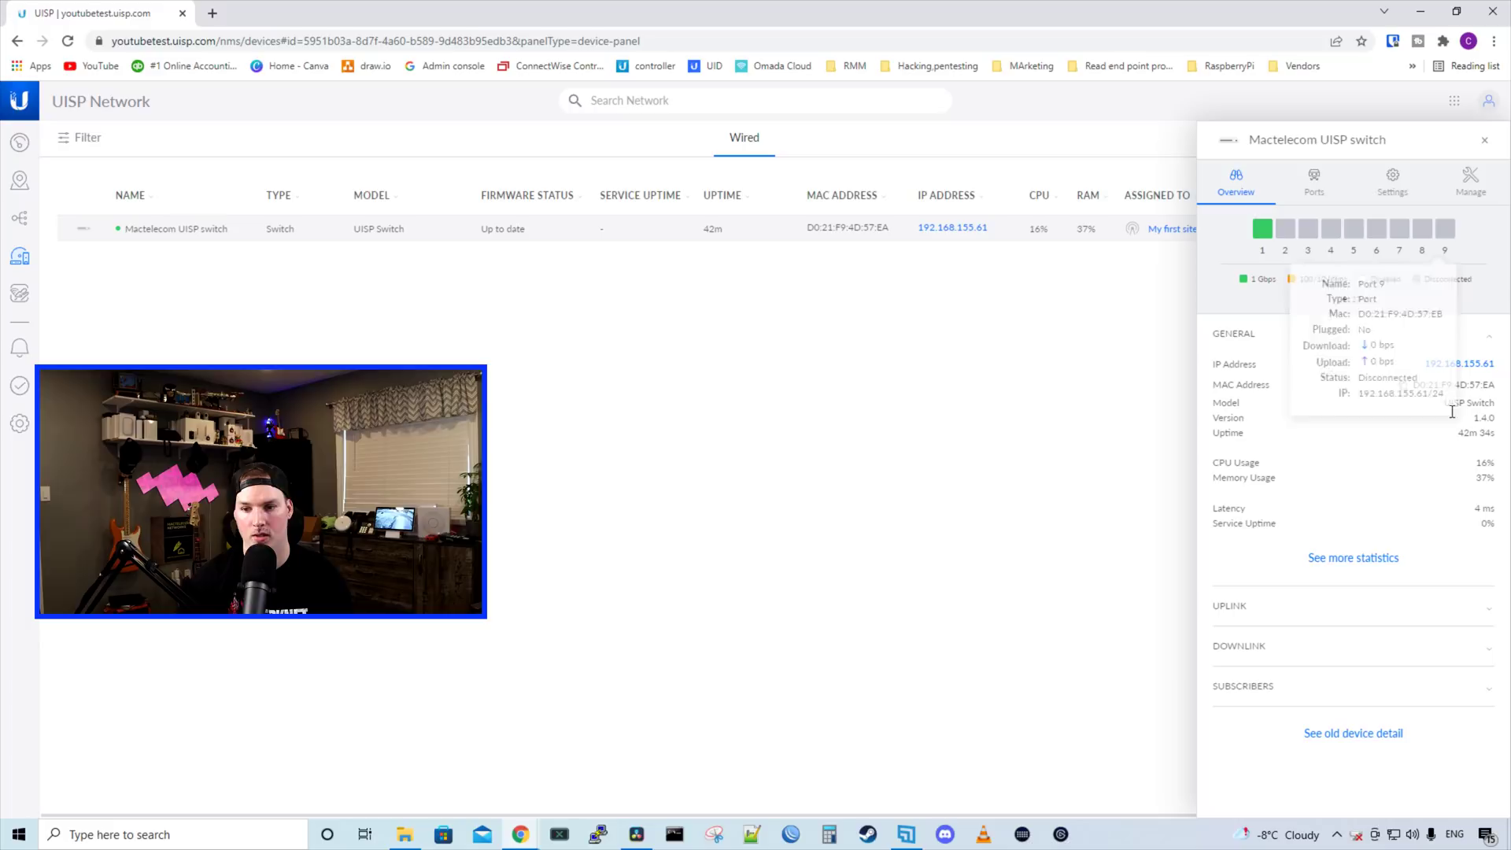
{"action": "left_click_drag", "start_coordinate": [1348, 299], "coordinate": [1398, 304]}
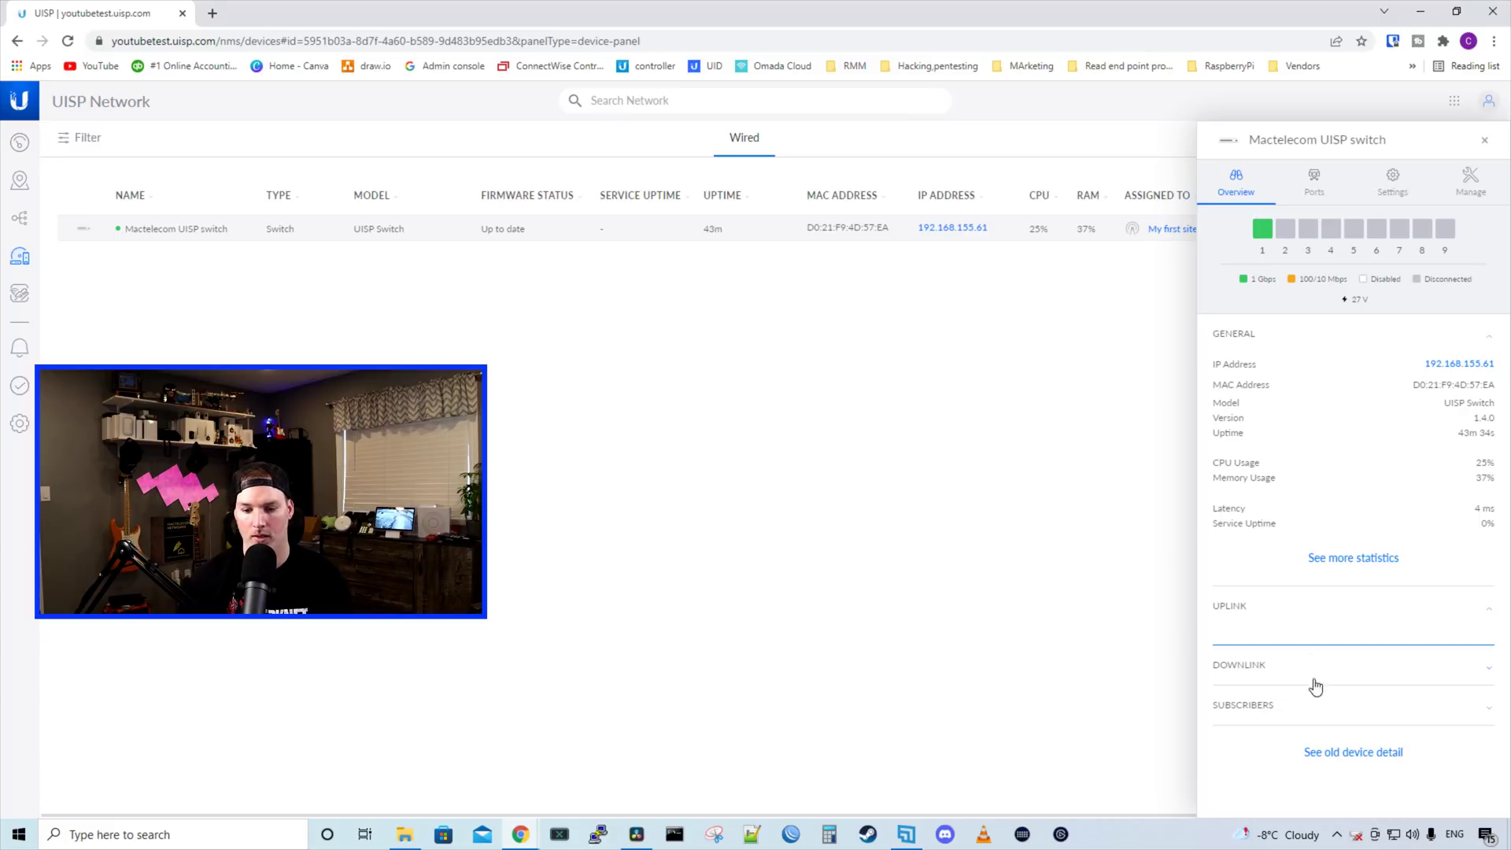
{"action": "left_click", "coordinate": [1318, 709]}
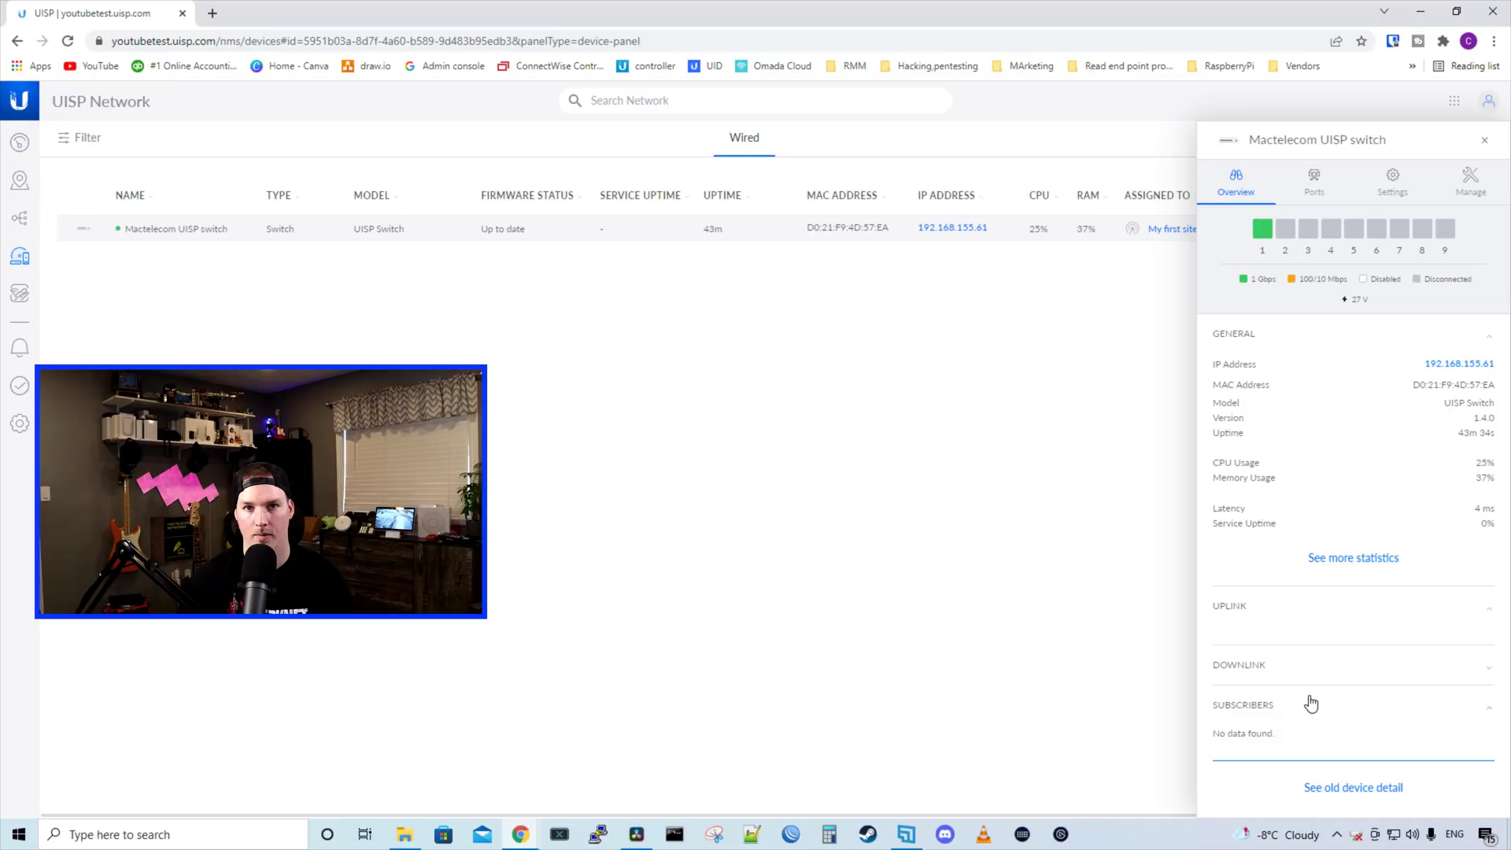
Show the switch's port list and open Port 2's settings
{"action": "left_click", "coordinate": [1315, 206]}
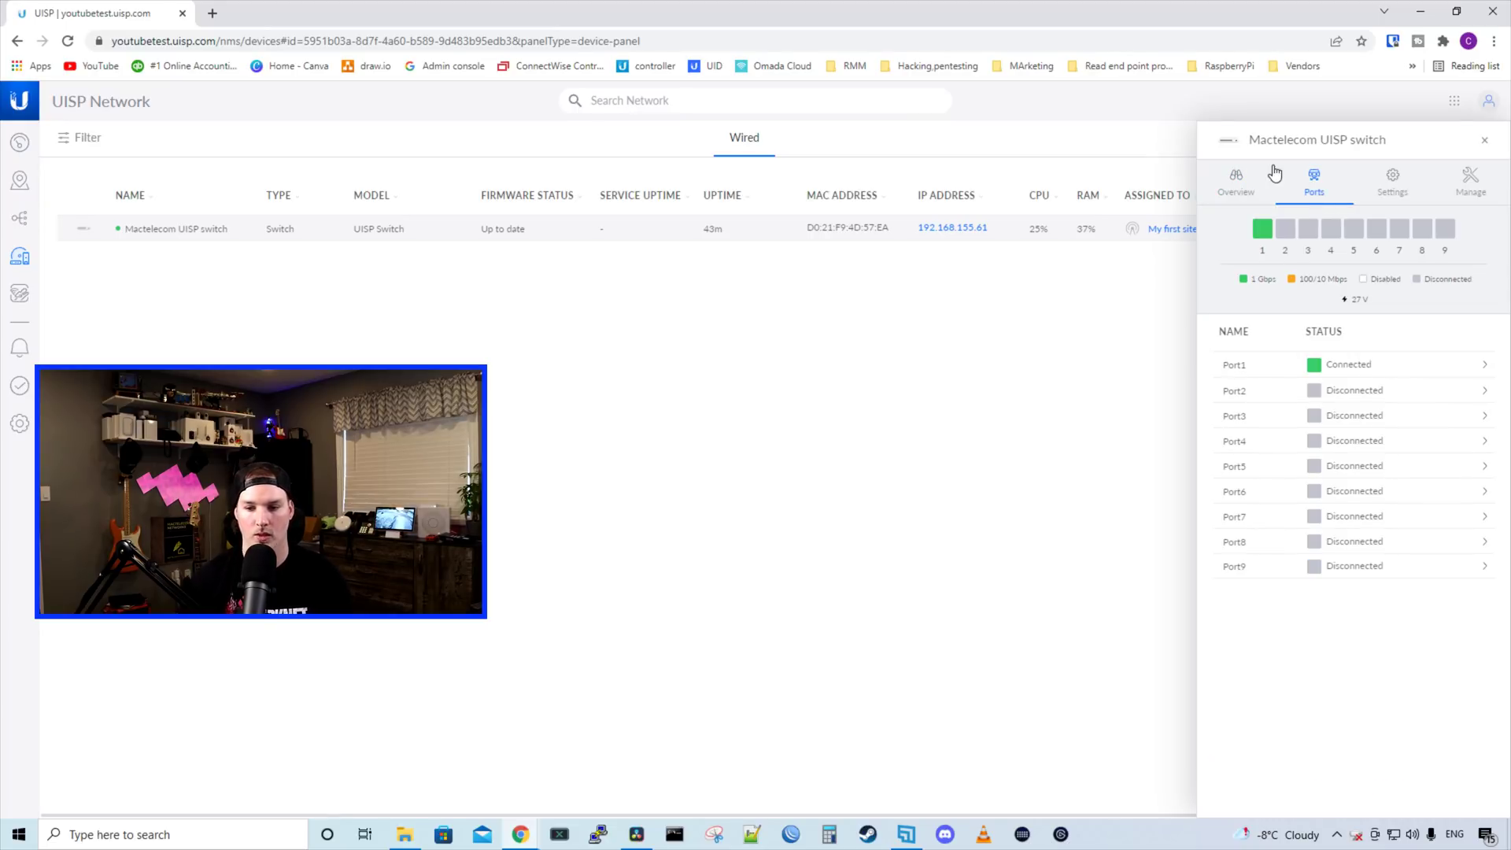
{"action": "left_click", "coordinate": [1351, 394]}
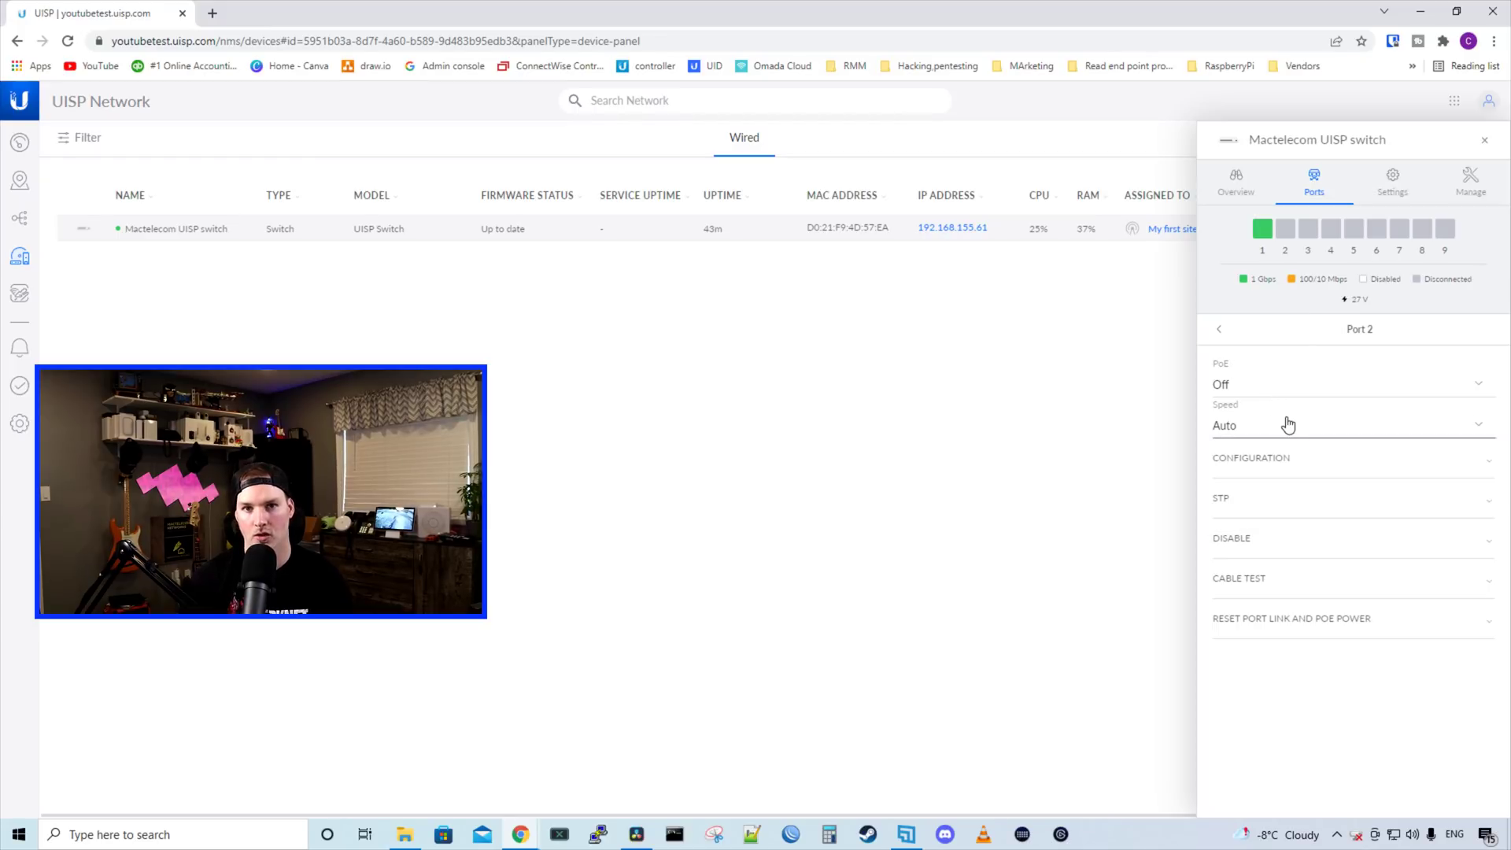
Expand Port 2's configuration and toggle its speed limit on, then back off
{"action": "left_click", "coordinate": [1314, 468]}
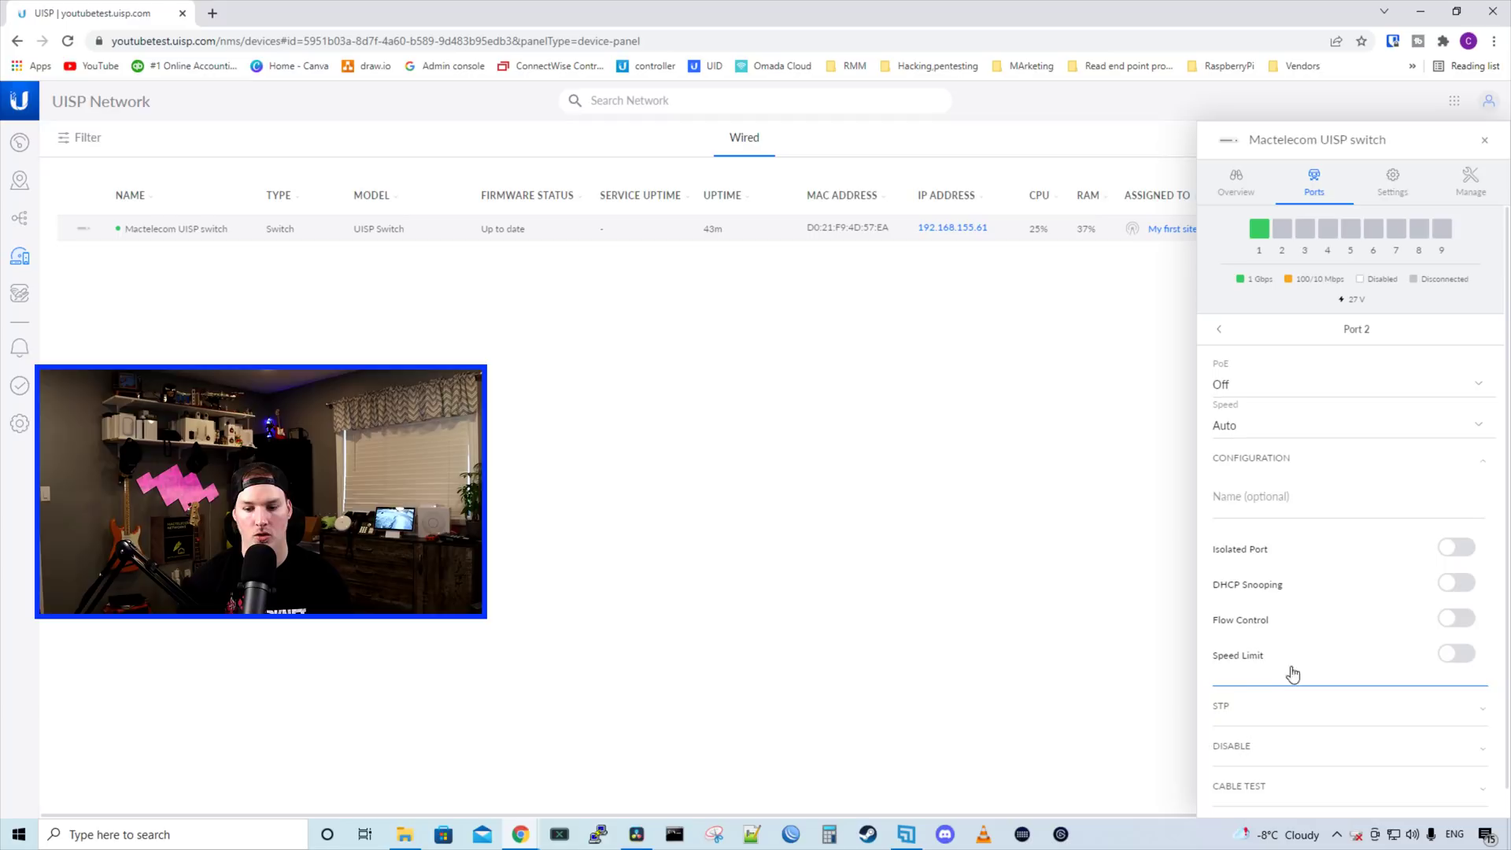
{"action": "left_click", "coordinate": [1458, 655]}
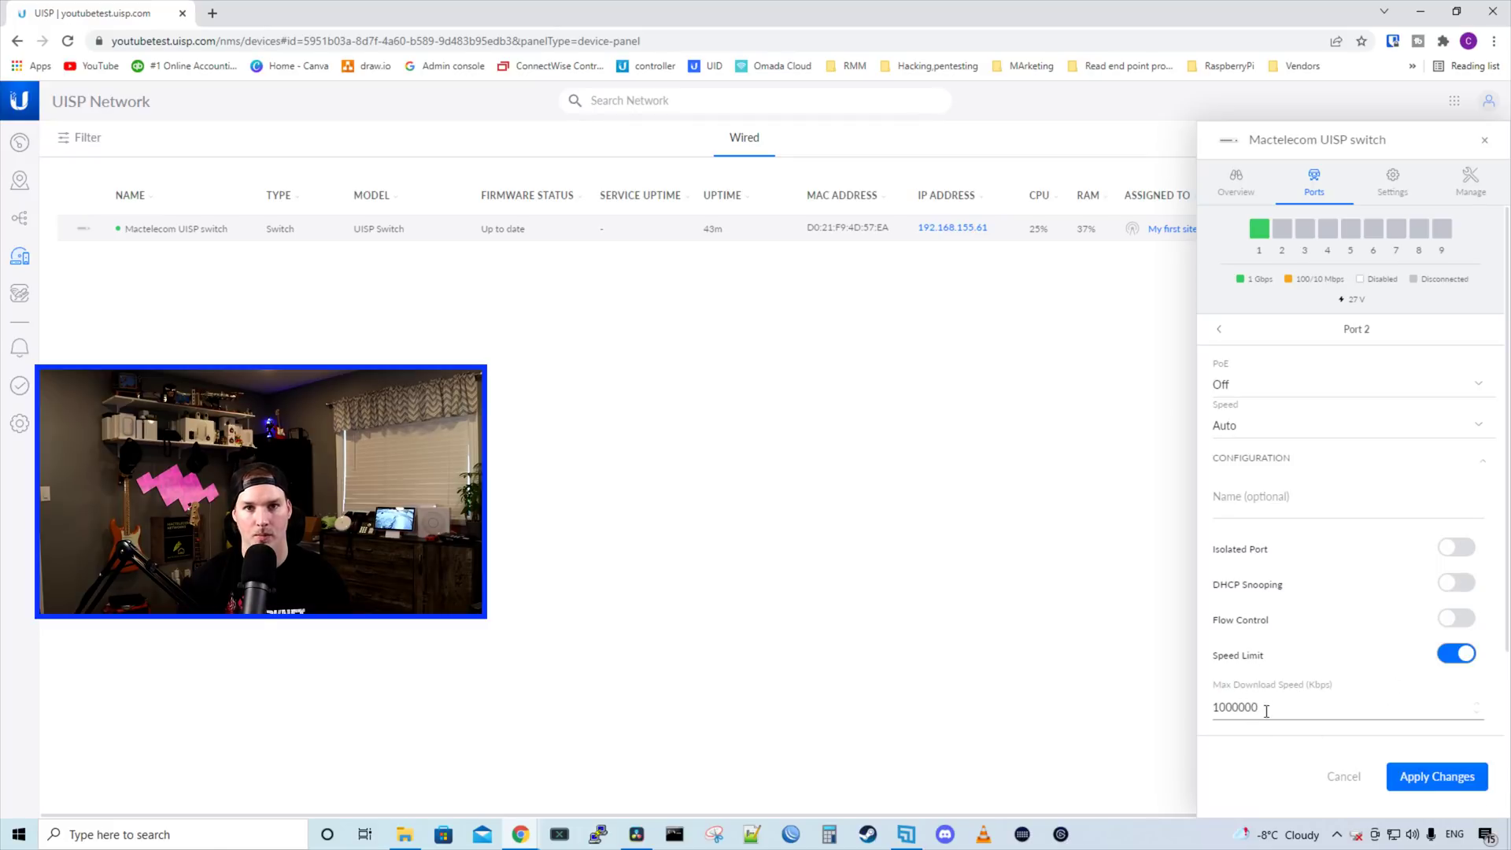
{"action": "left_click", "coordinate": [1459, 655]}
{"action": "scroll", "coordinate": [1387, 664], "scroll_direction": "down", "scroll_amount": 3}
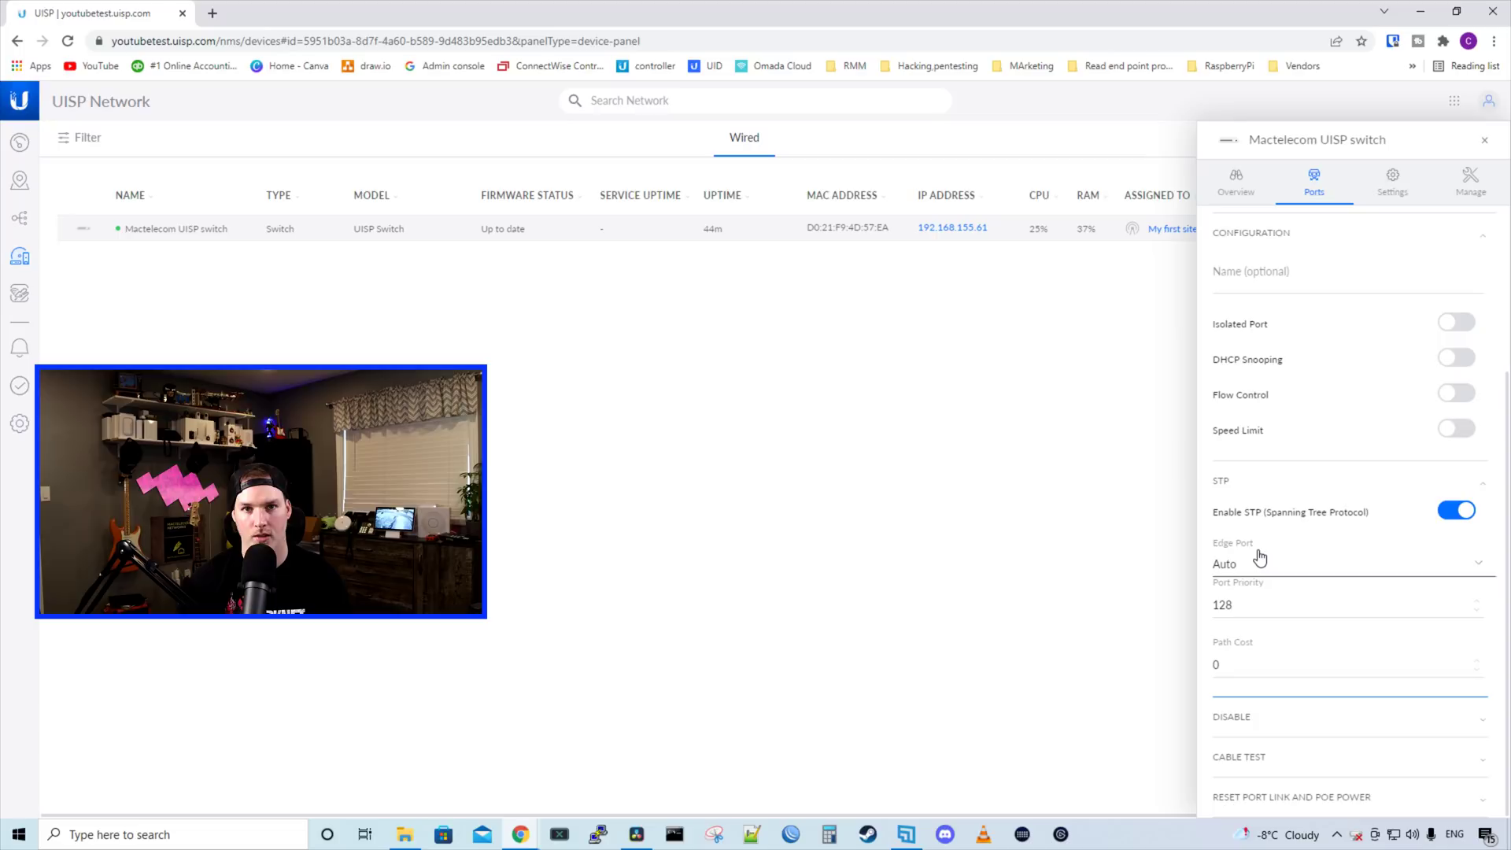
Review Port 2's edge port choices and its Disable, Cable Test and Reset Port Link sections
{"action": "left_click", "coordinate": [1284, 574]}
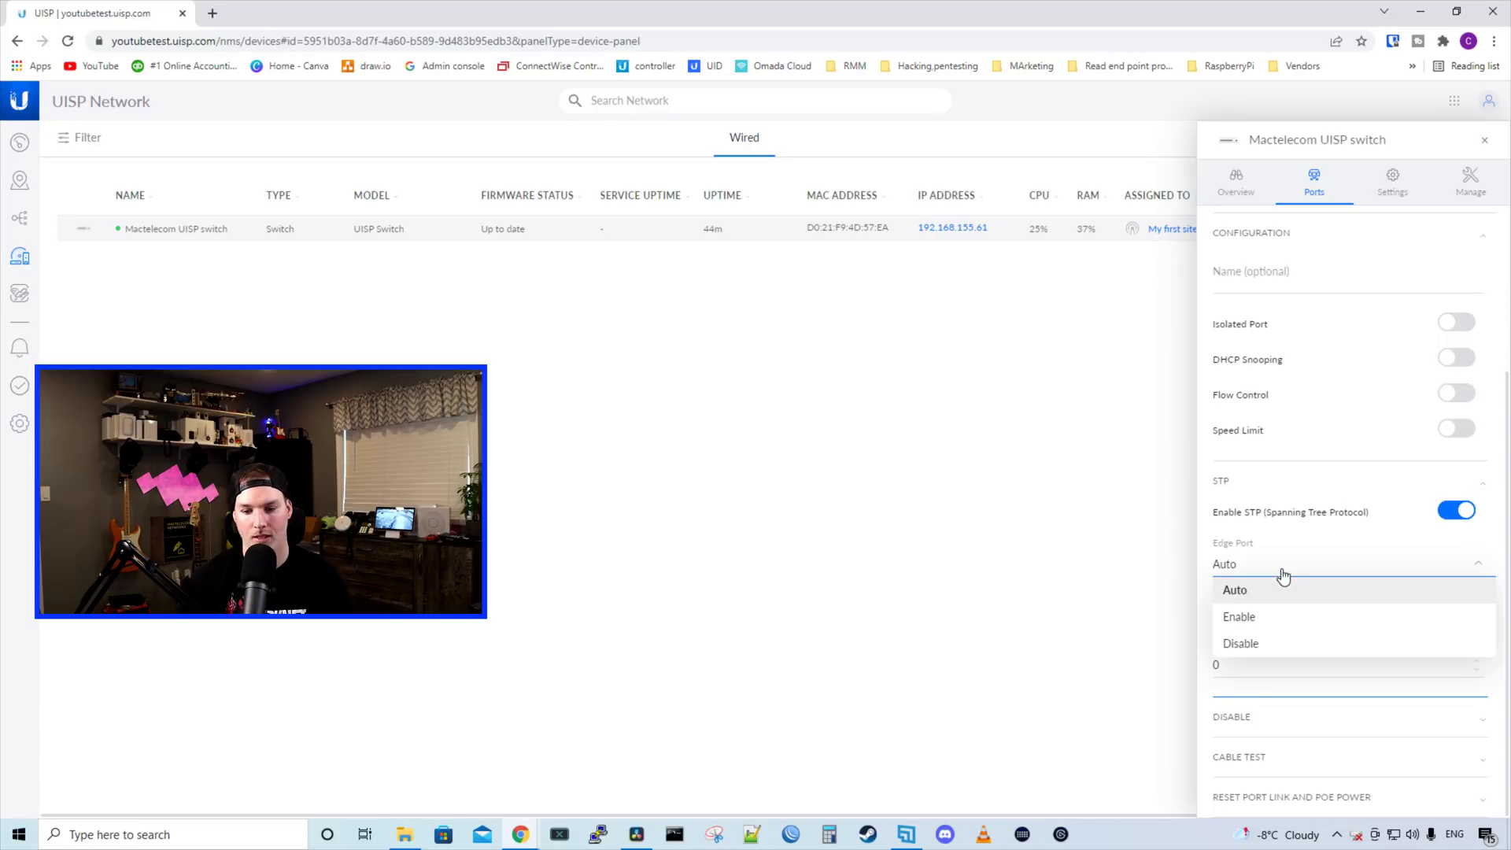
{"action": "left_click", "coordinate": [1232, 713]}
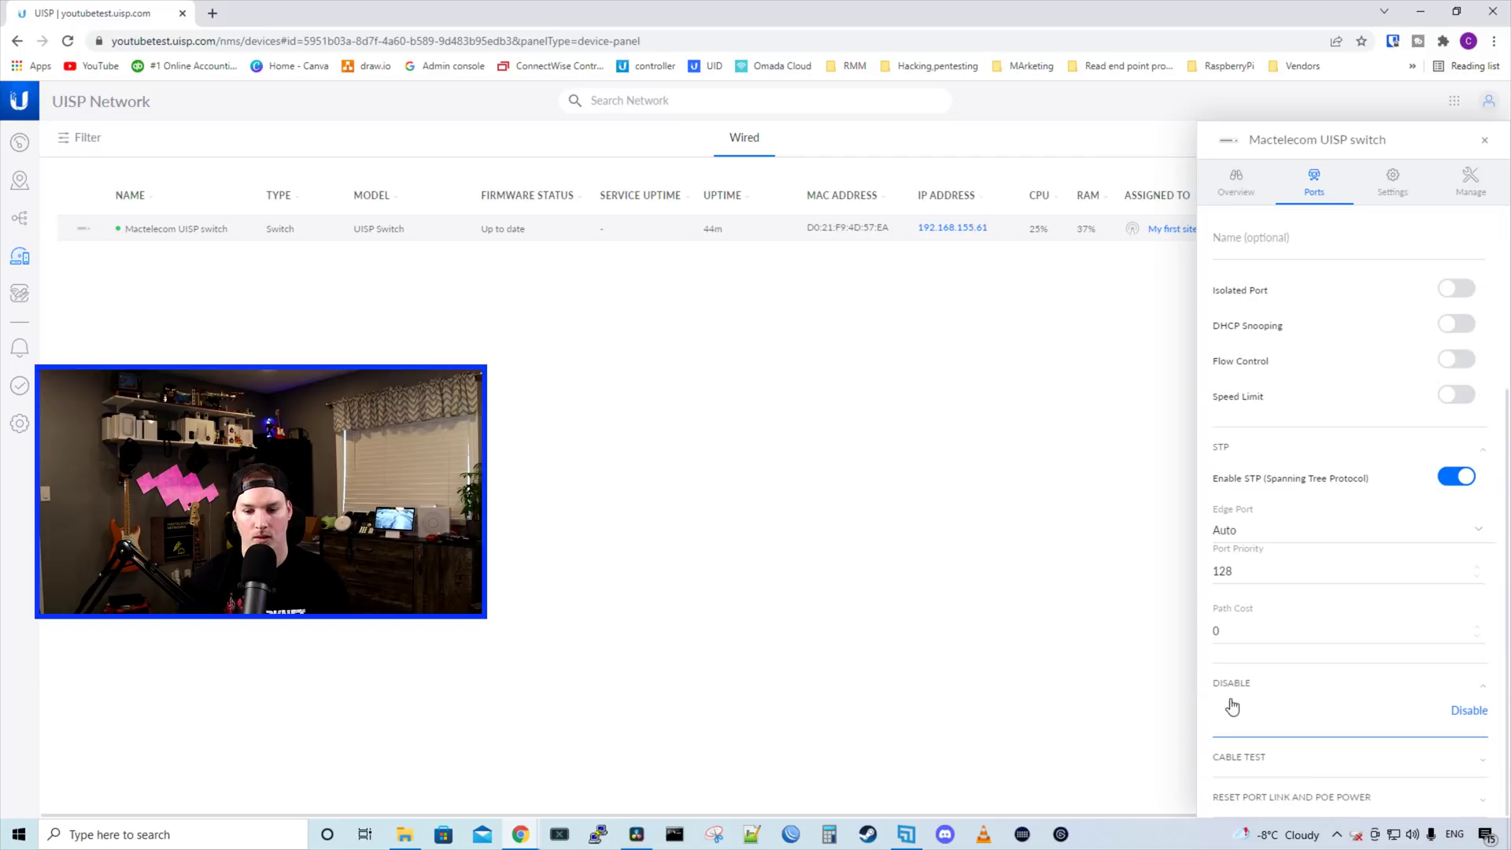
{"action": "left_click", "coordinate": [1312, 758]}
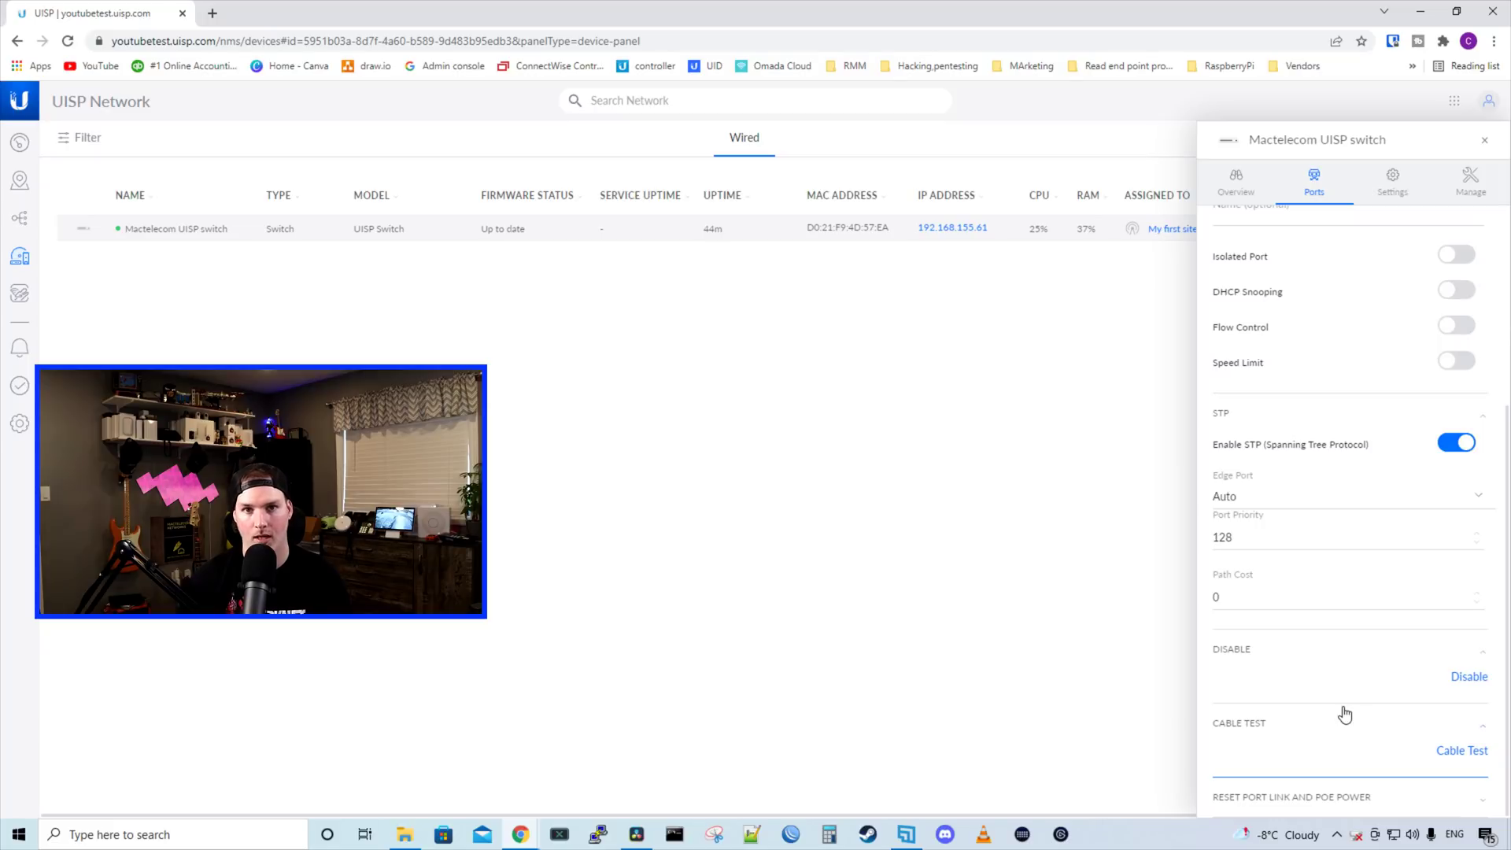
{"action": "left_click", "coordinate": [1377, 803]}
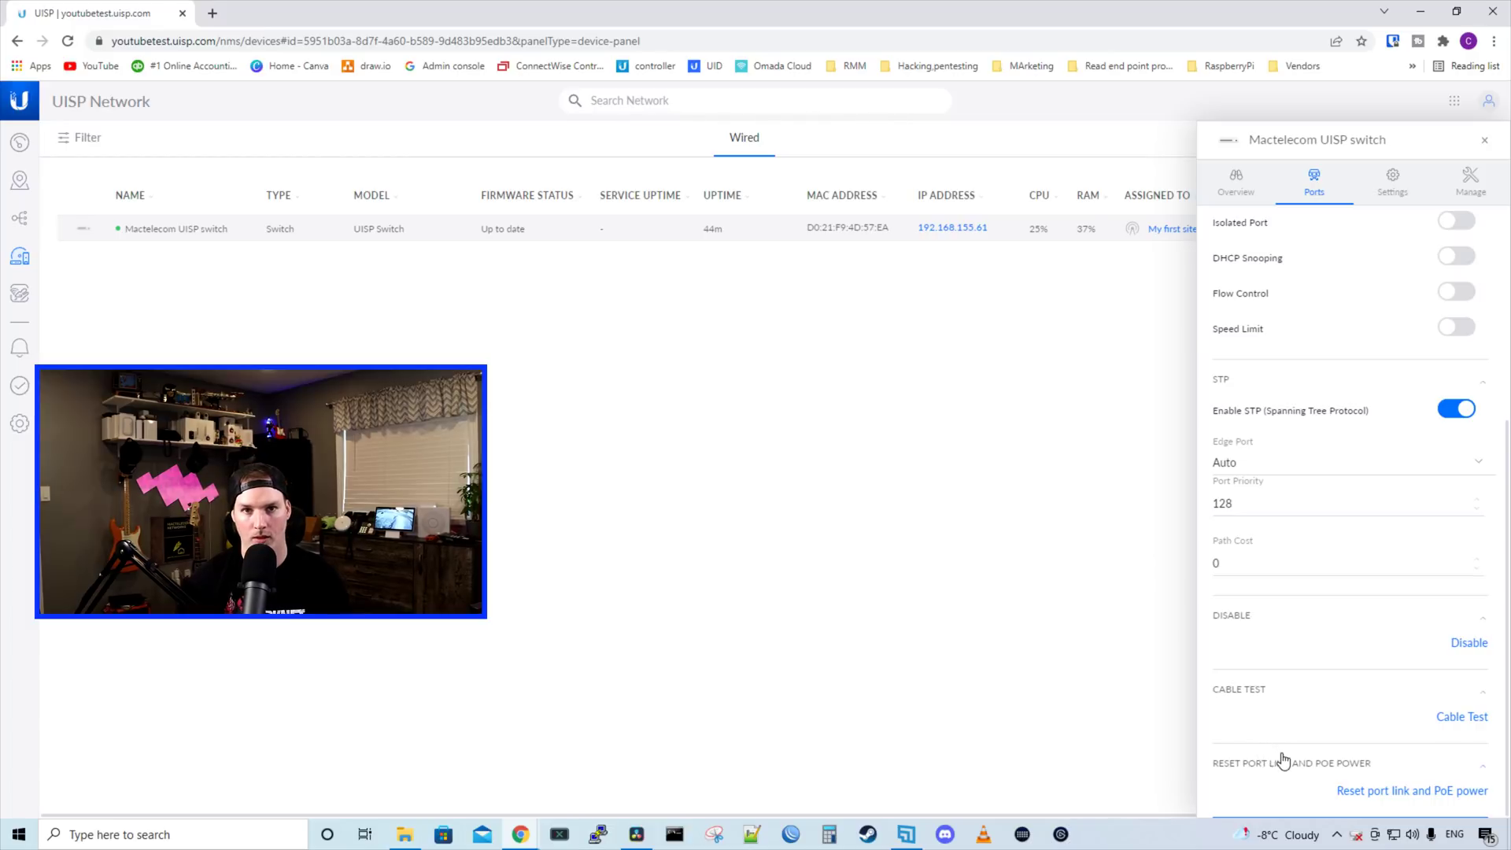
{"action": "scroll", "coordinate": [1292, 718], "scroll_direction": "up", "scroll_amount": 1}
{"action": "left_click", "coordinate": [1393, 183]}
Enable the switch's SSH server on port 22, leaving the HTTP port at 80
{"action": "left_click", "coordinate": [1397, 224]}
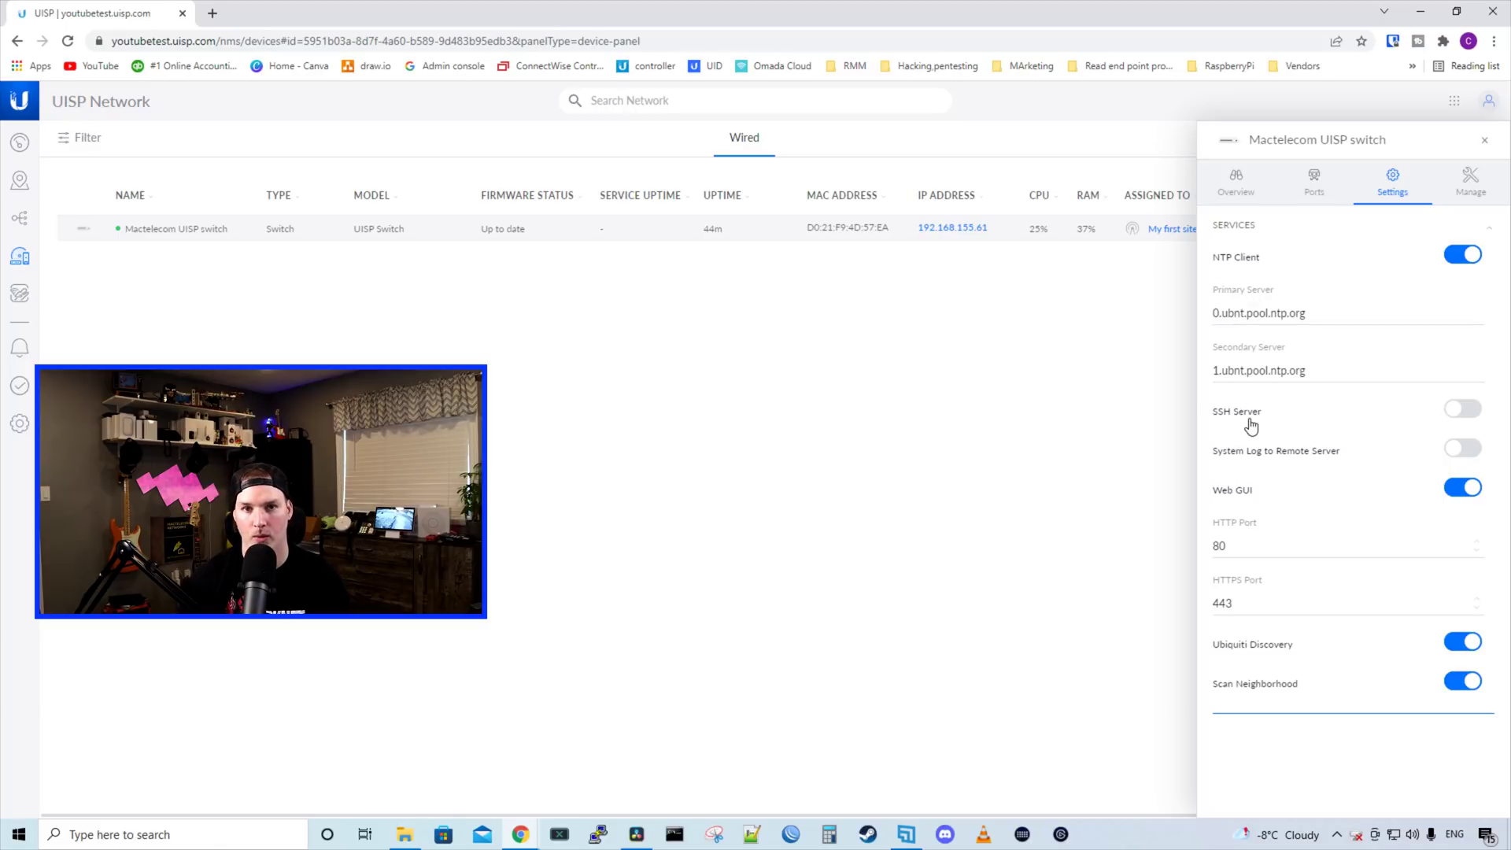
{"action": "left_click", "coordinate": [1467, 410]}
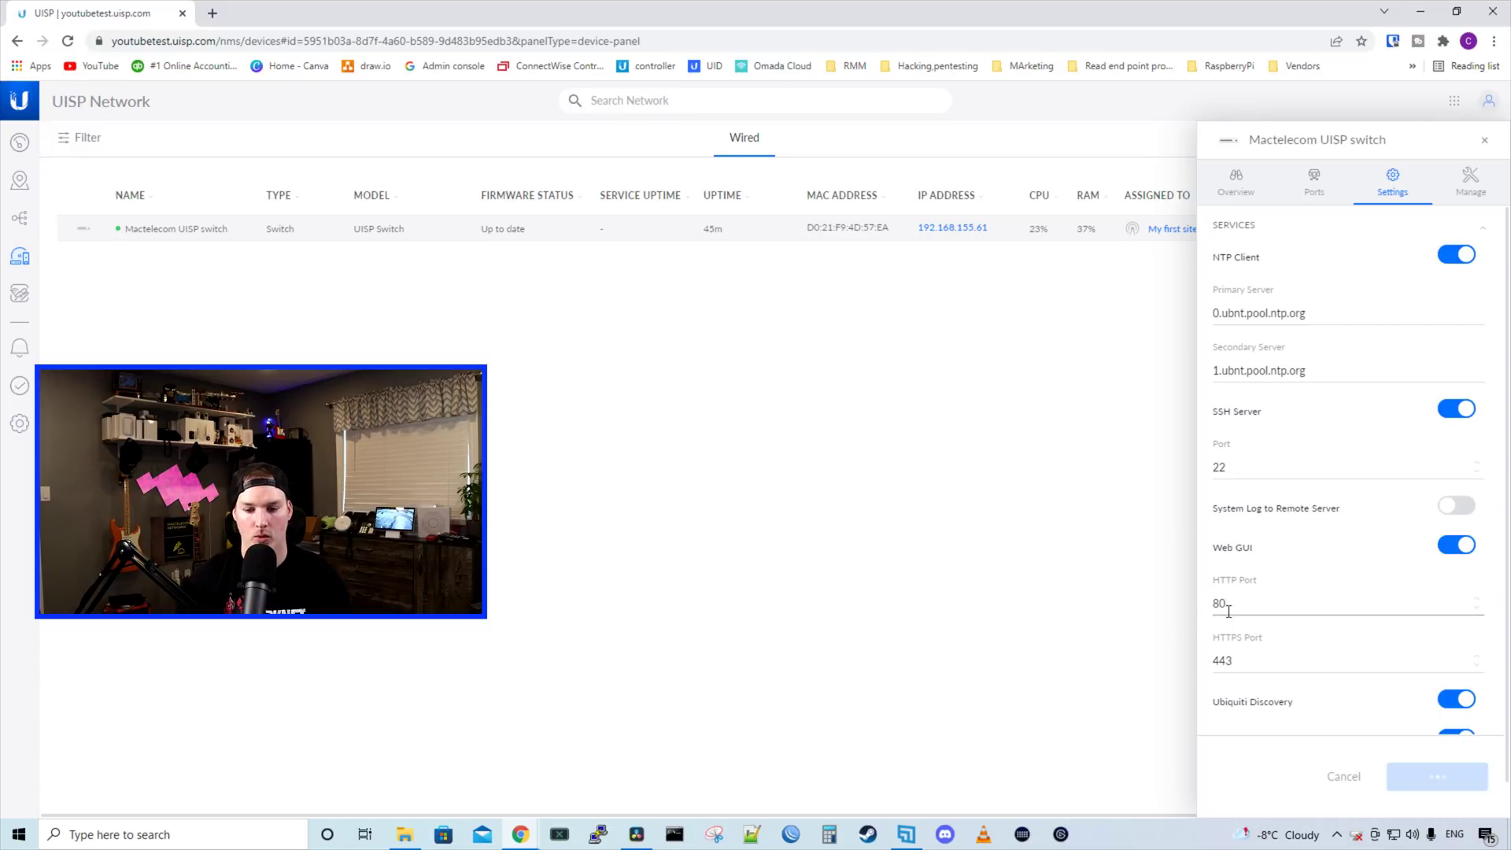
{"action": "left_click", "coordinate": [1237, 606]}
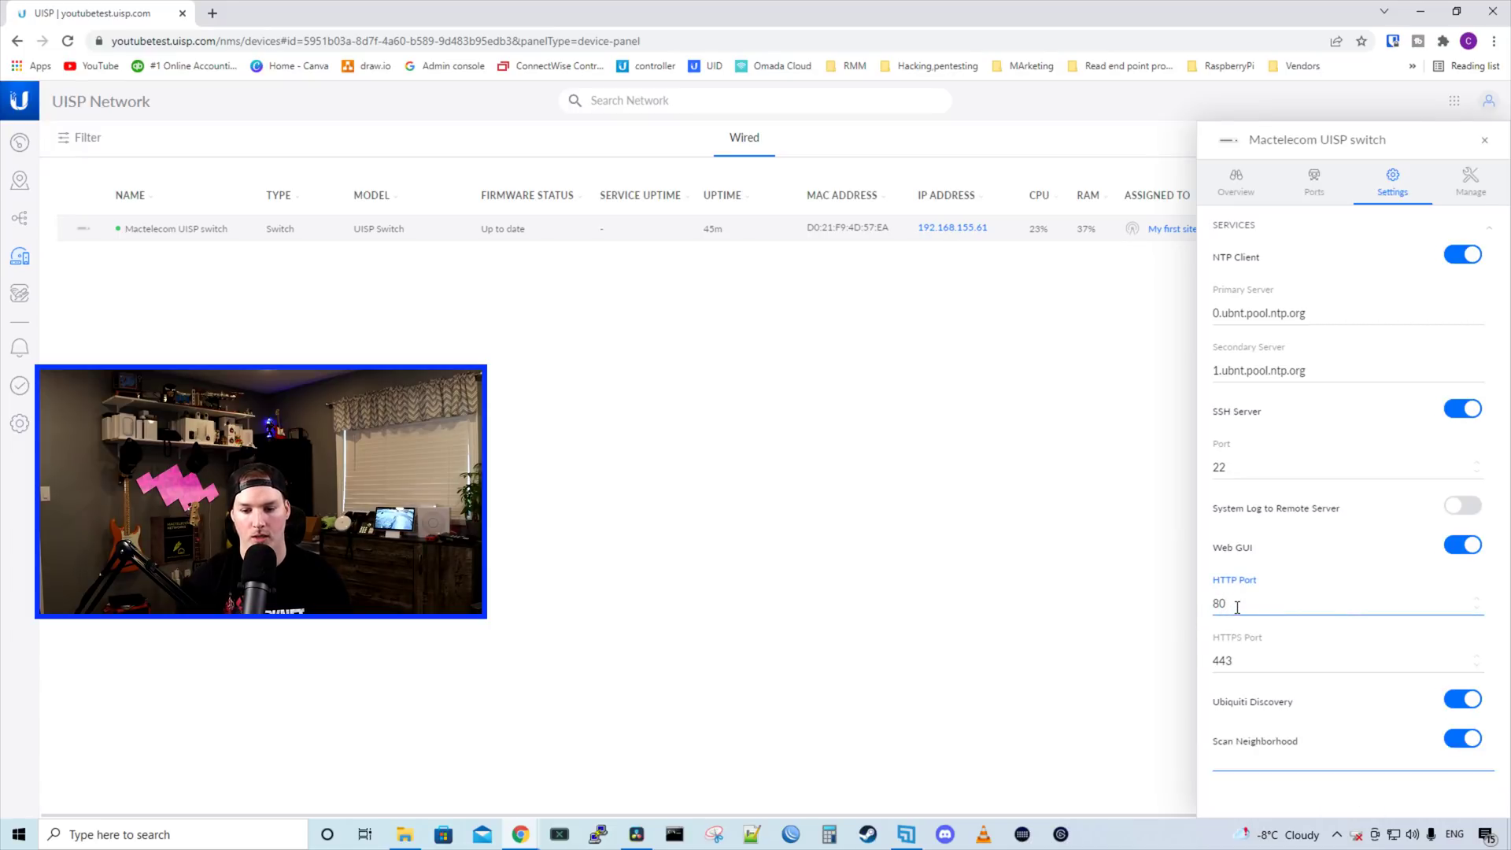
{"action": "type", "text": "0"}
{"action": "key", "text": "BackSpace"}
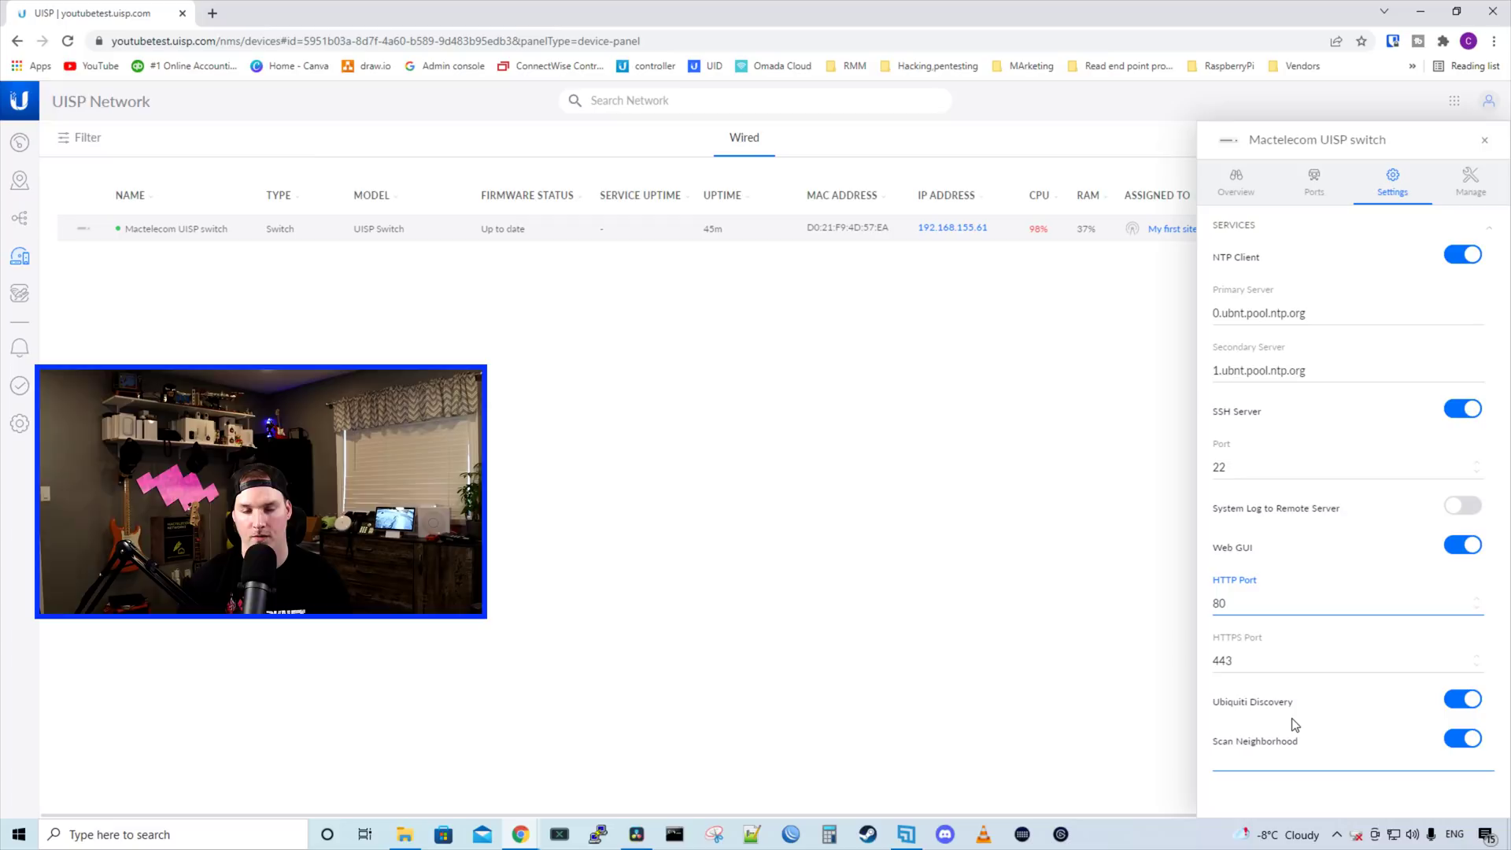
Browse the switch's Manage options: site assignment, locate, restart, firmware version and configuration backups
{"action": "left_click", "coordinate": [1470, 181]}
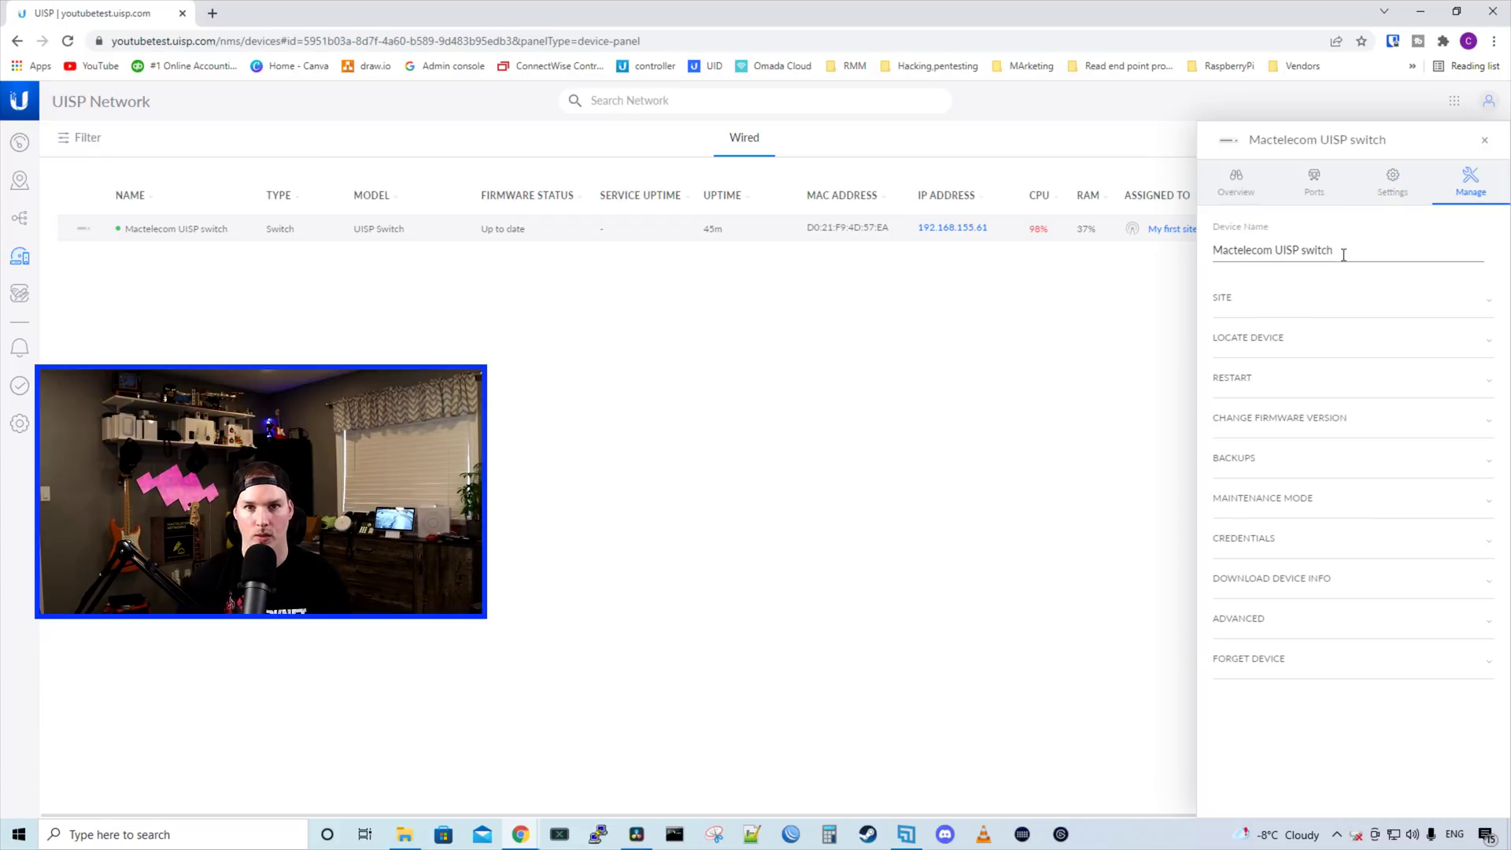
{"action": "left_click", "coordinate": [1283, 303]}
{"action": "left_click", "coordinate": [1289, 375]}
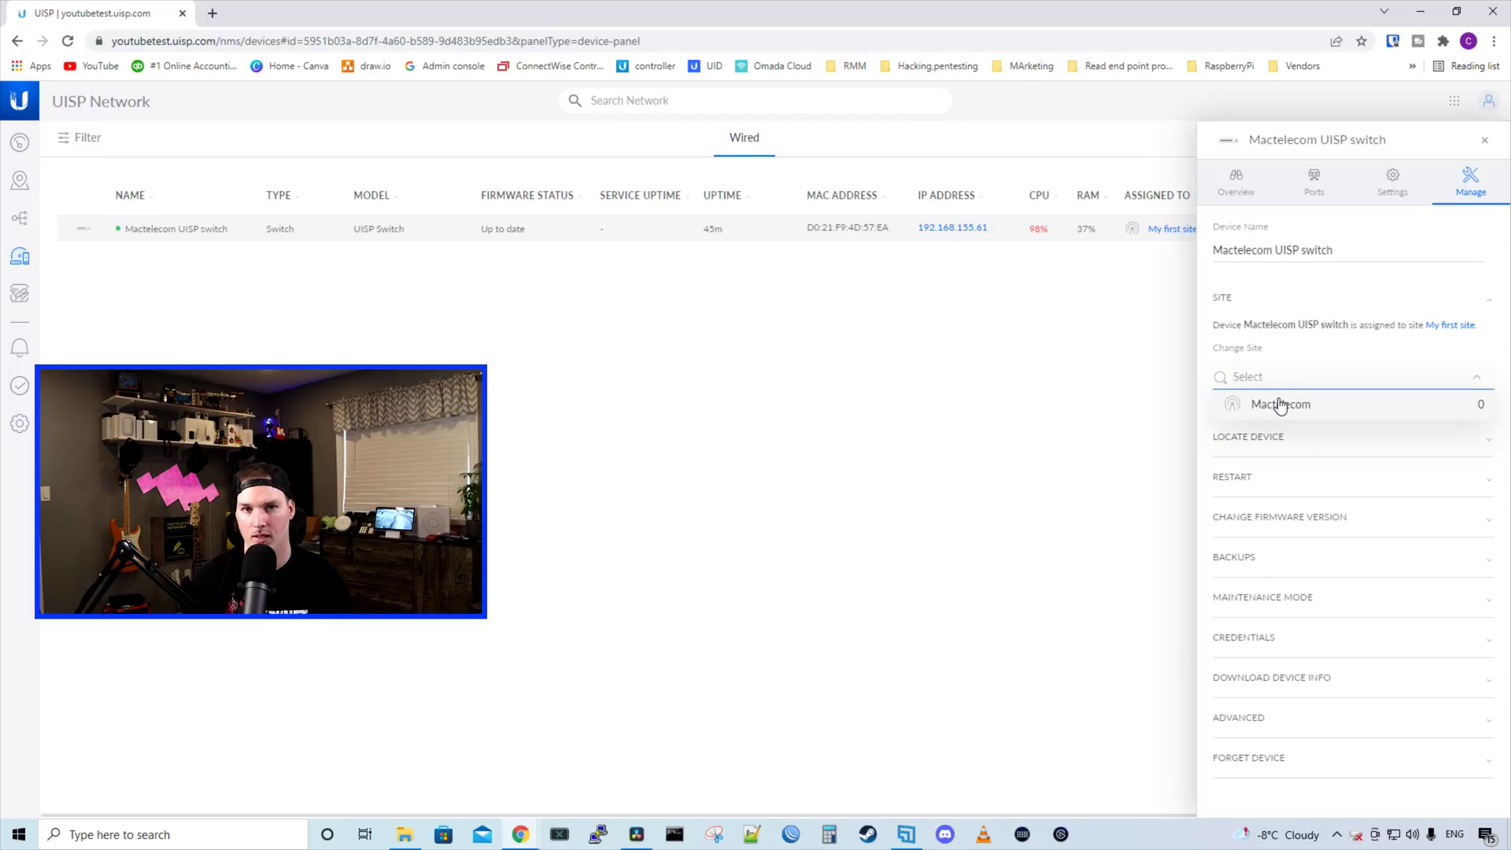
{"action": "left_click", "coordinate": [1281, 404]}
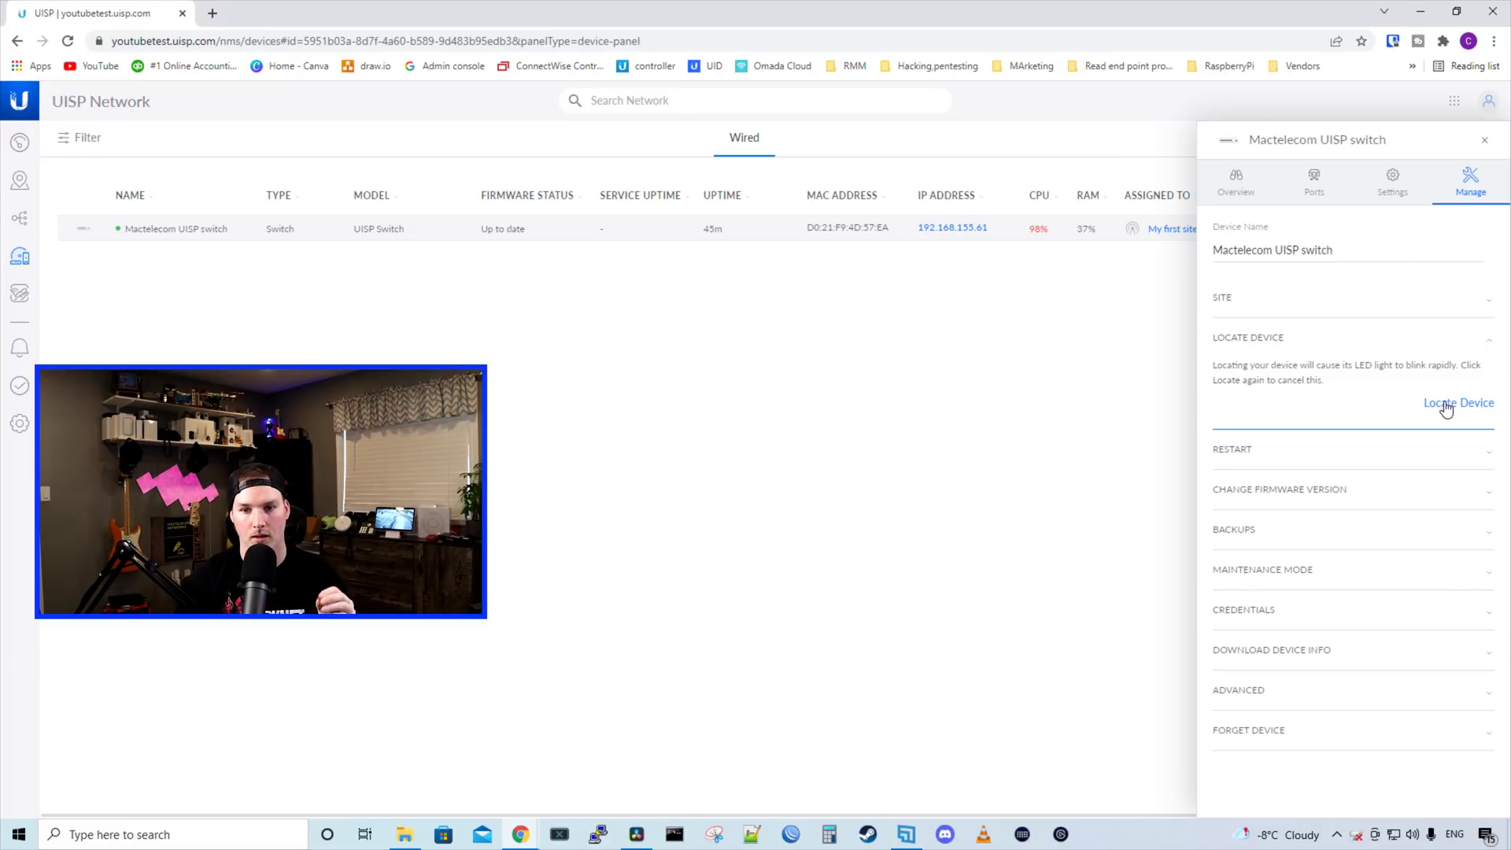
{"action": "left_click", "coordinate": [1320, 448]}
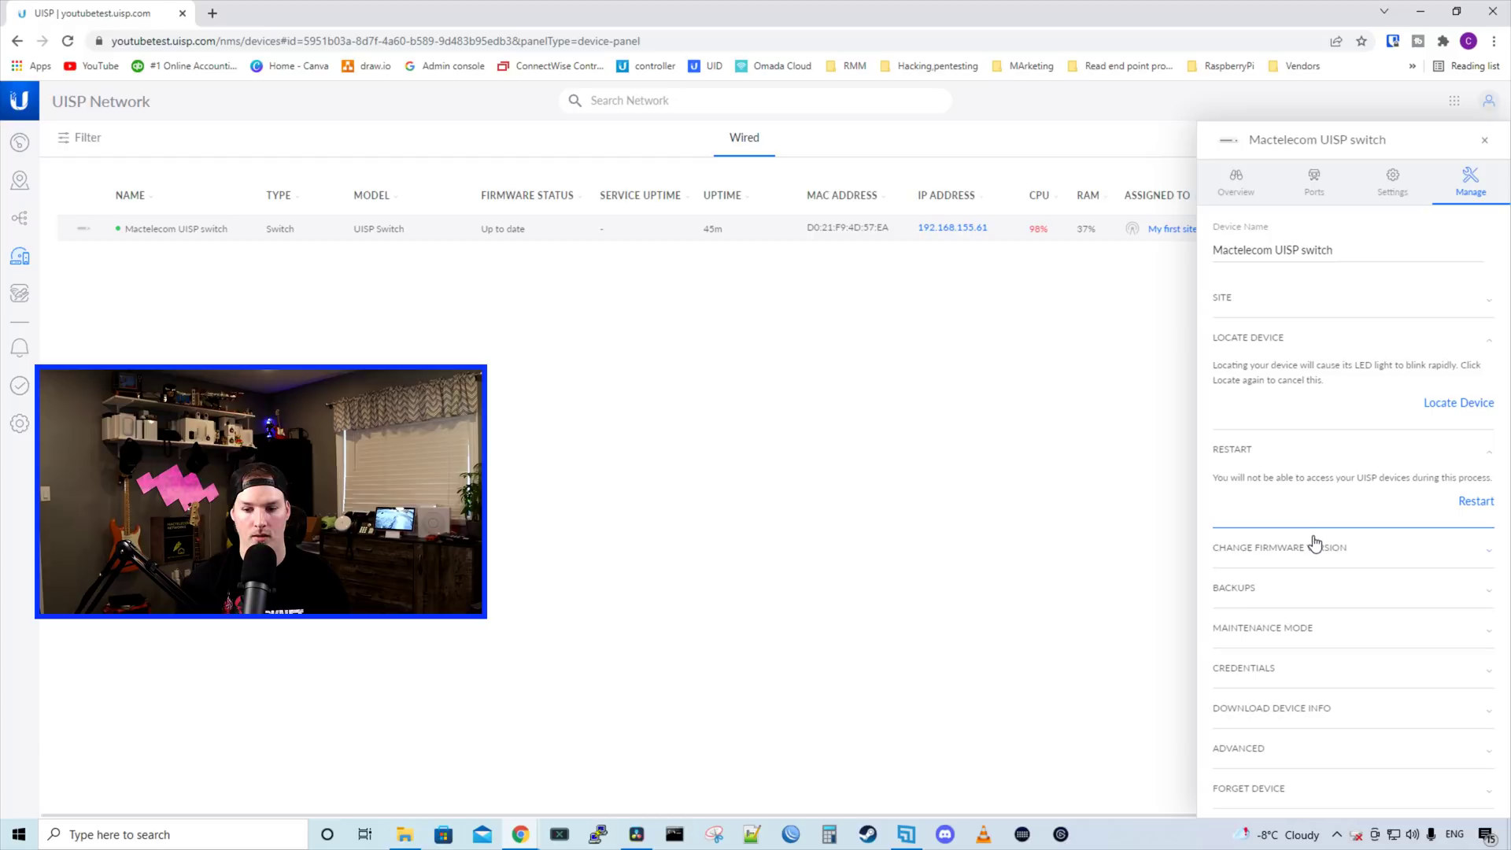
{"action": "left_click", "coordinate": [1314, 545]}
{"action": "left_click", "coordinate": [1257, 598]}
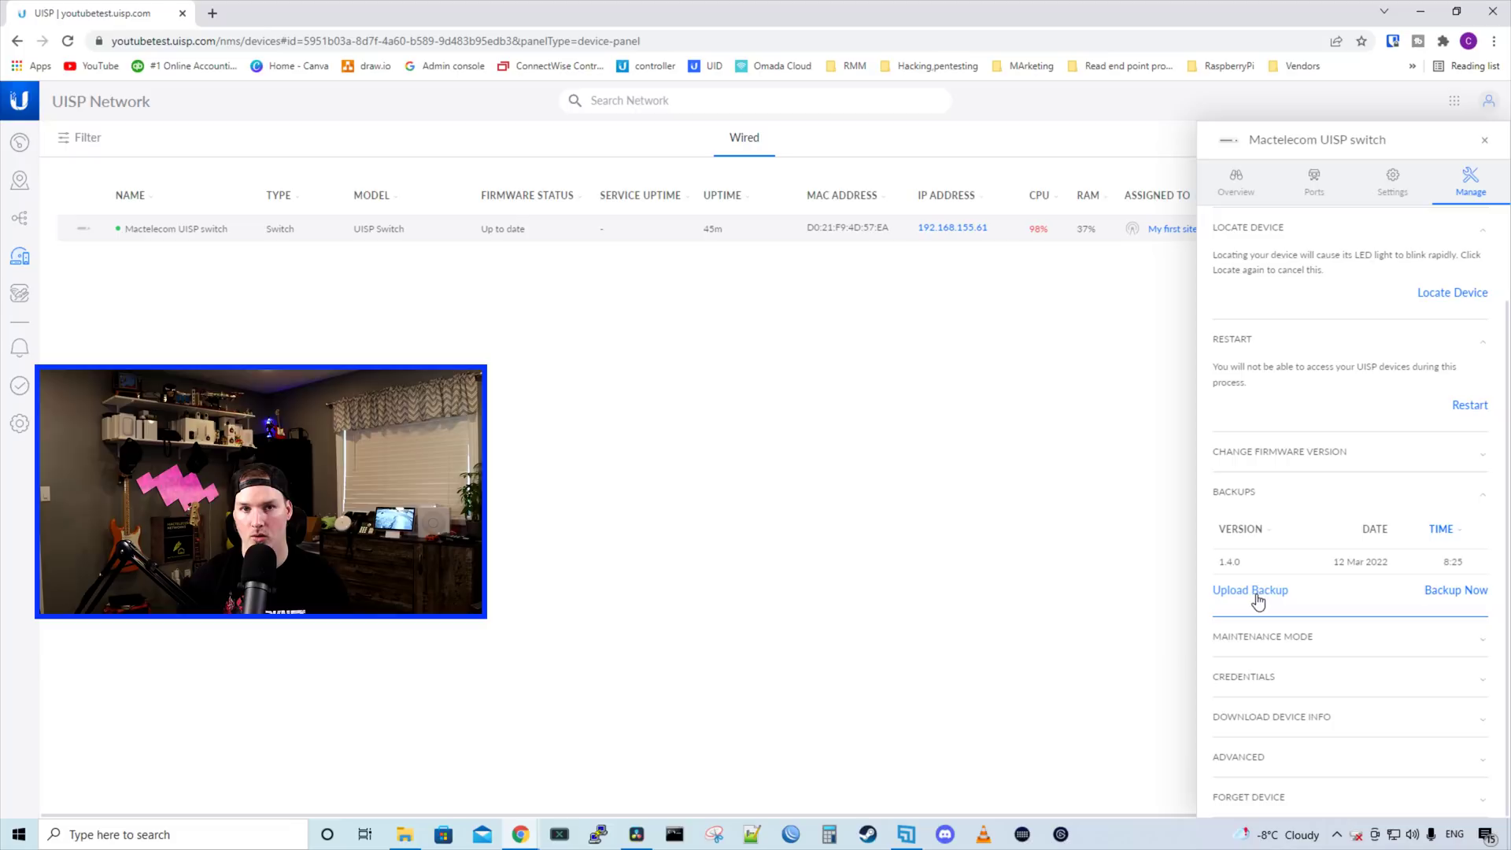
Expand Maintenance Mode and Credentials, then start a new PuTTY session
{"action": "left_click", "coordinate": [1308, 639]}
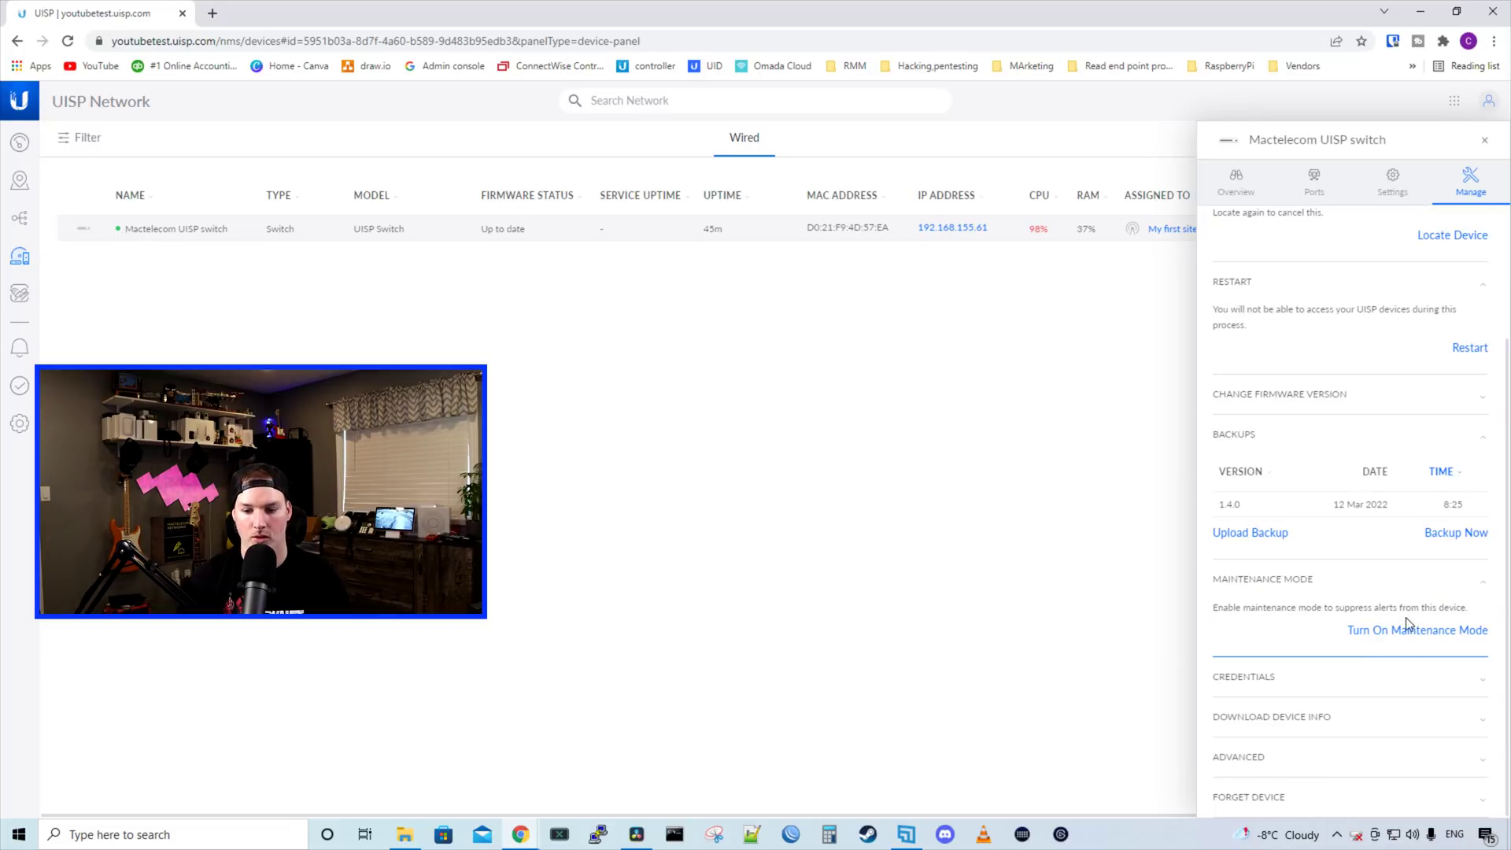
{"action": "left_click", "coordinate": [1349, 680]}
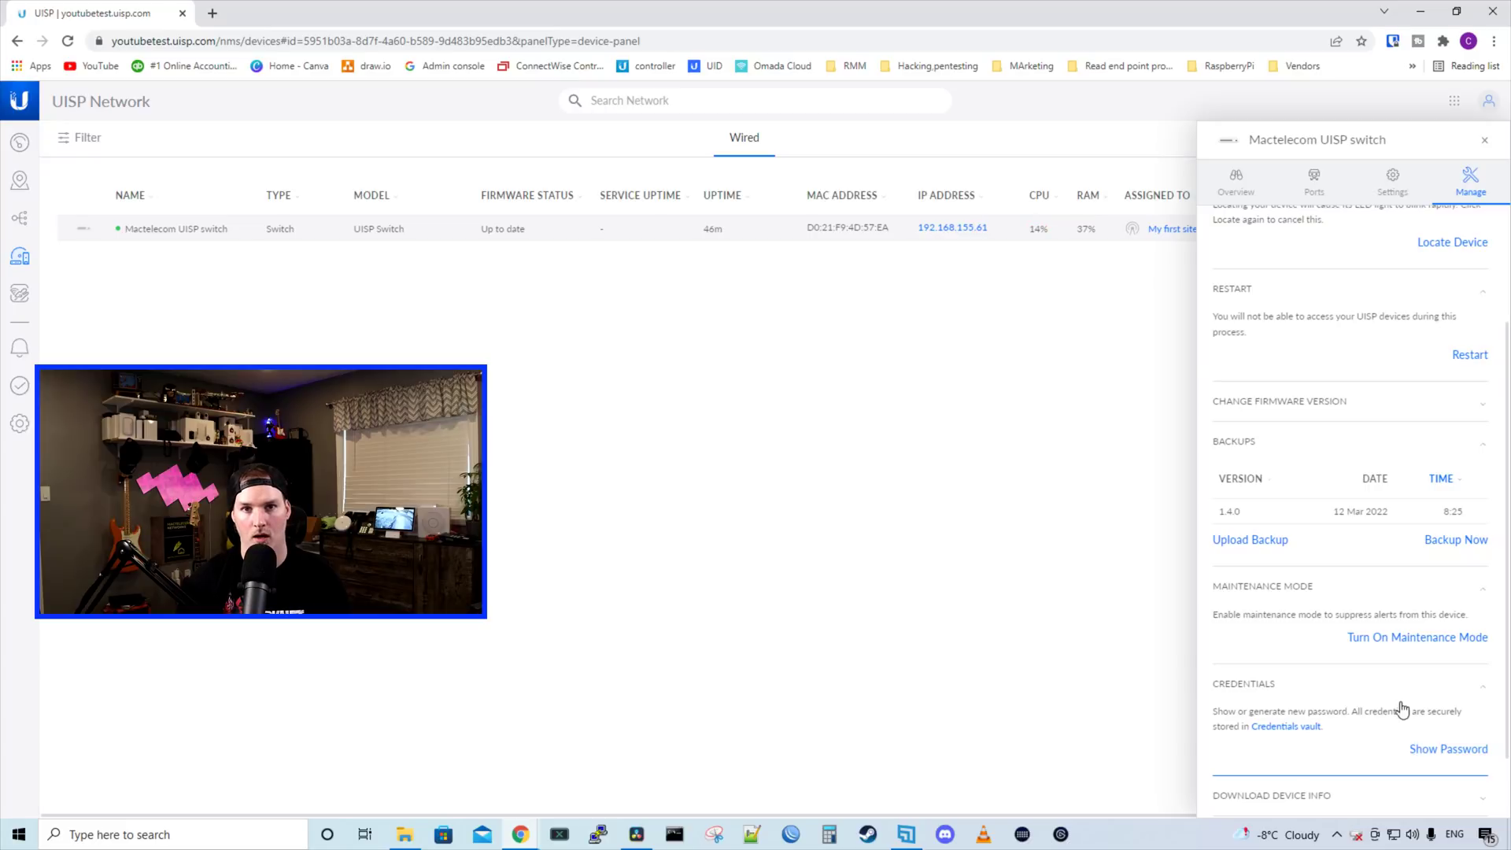
{"action": "scroll", "coordinate": [1377, 690], "scroll_direction": "down", "scroll_amount": 1}
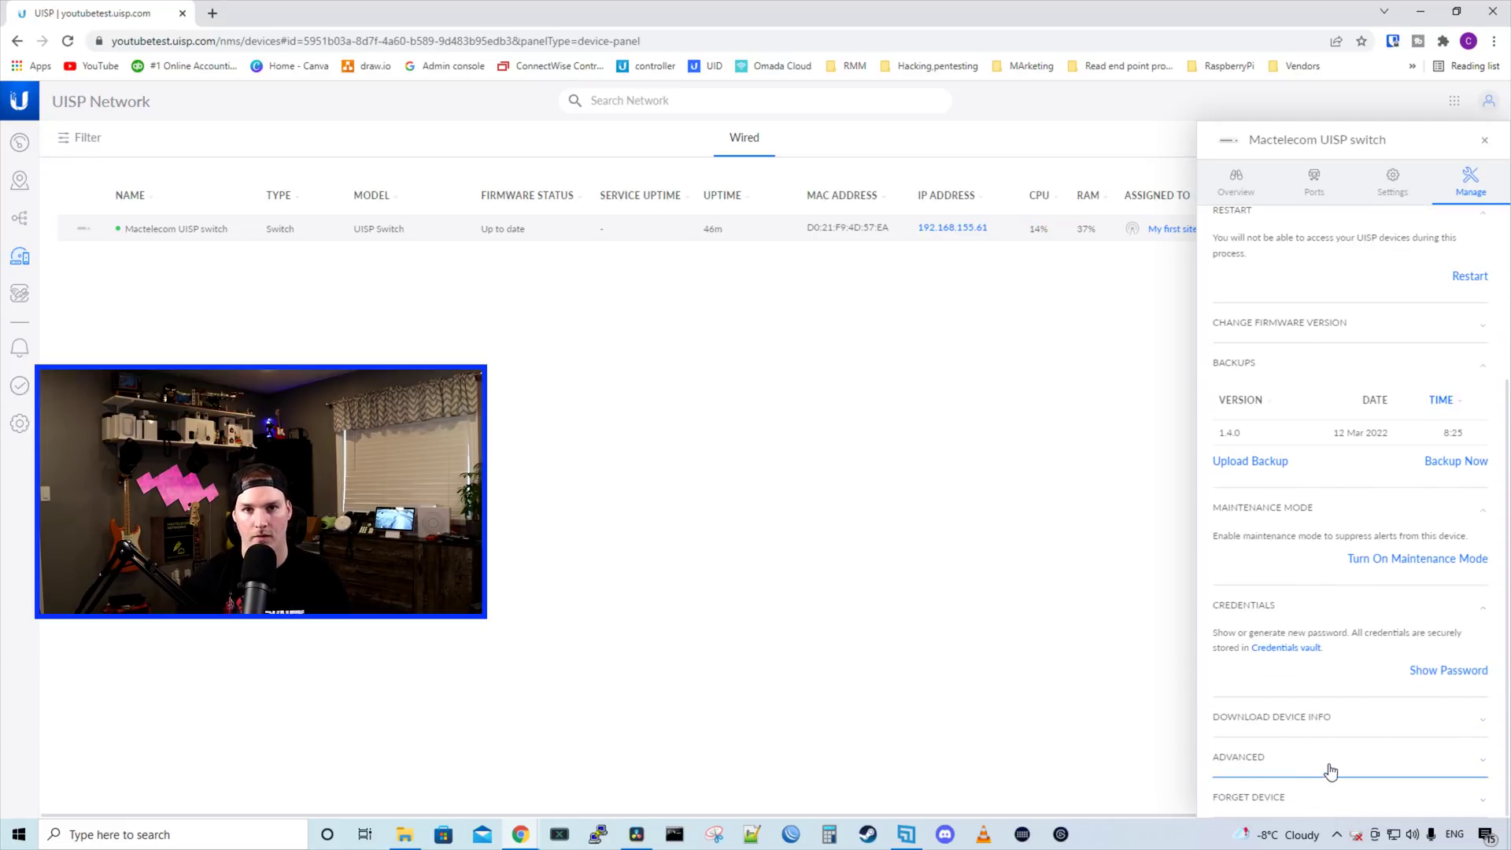
{"action": "scroll", "coordinate": [1336, 769], "scroll_direction": "up", "scroll_amount": 3}
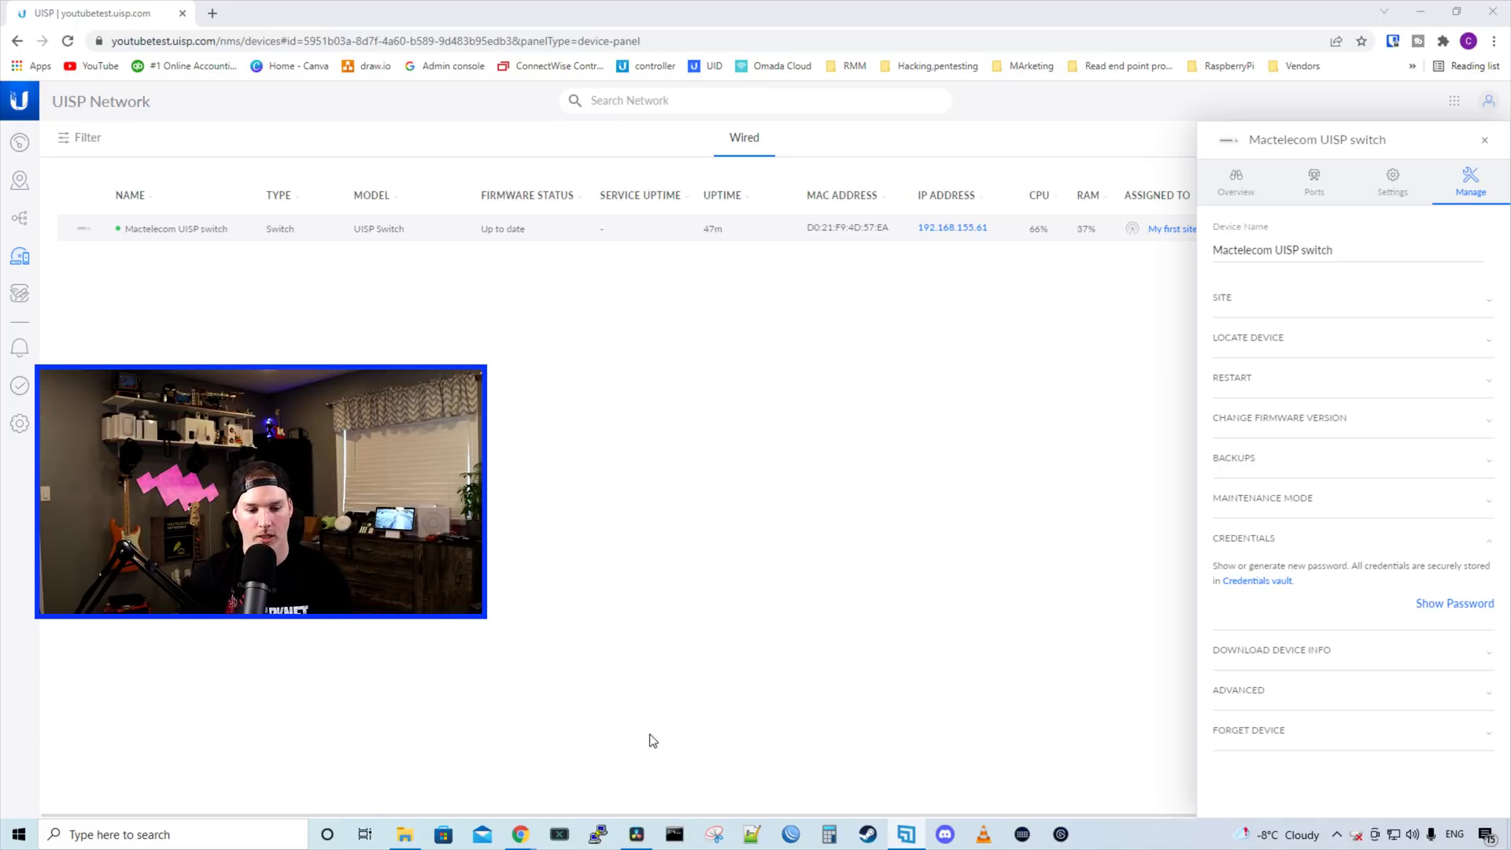
{"action": "left_click", "coordinate": [613, 839]}
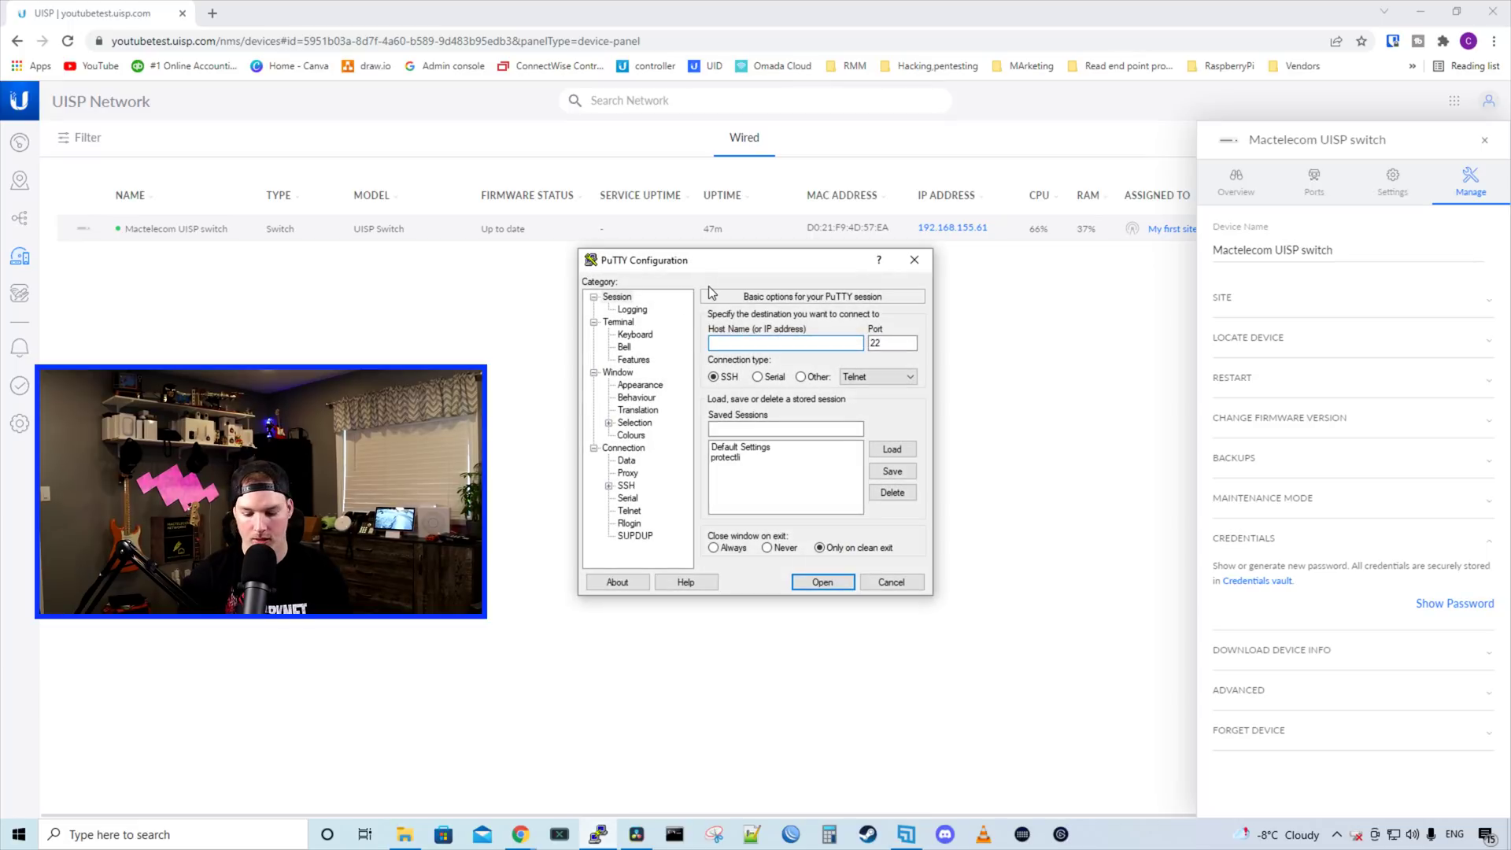
SSH into 192.168.155.61, log in with the switch credentials, and list CLI commands with ?
{"action": "type", "text": "192.168.155.61"}
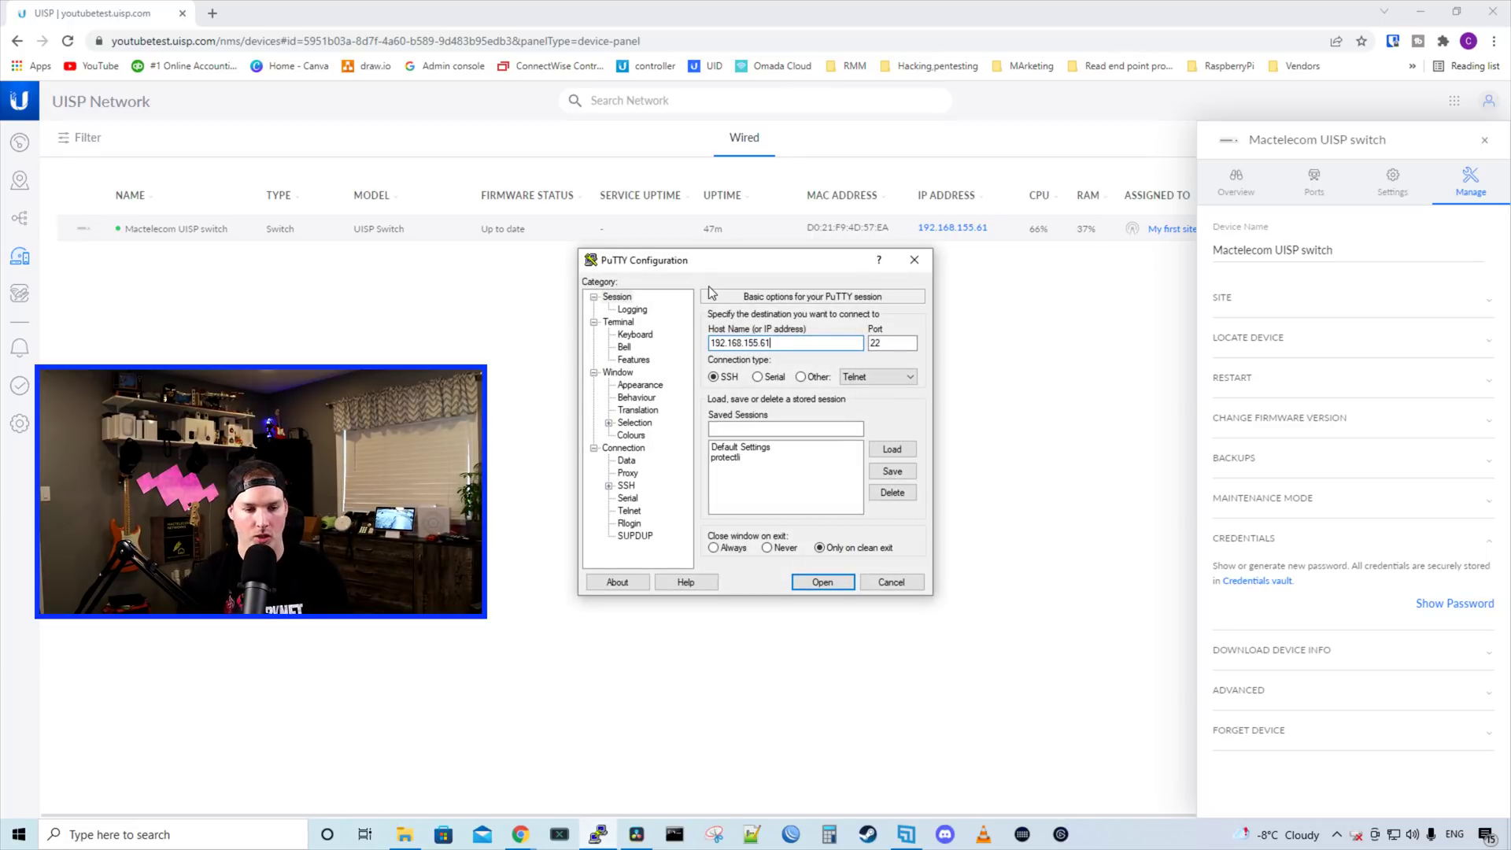
{"action": "key", "text": "Return"}
{"action": "left_click_drag", "start_coordinate": [627, 125], "coordinate": [735, 57]}
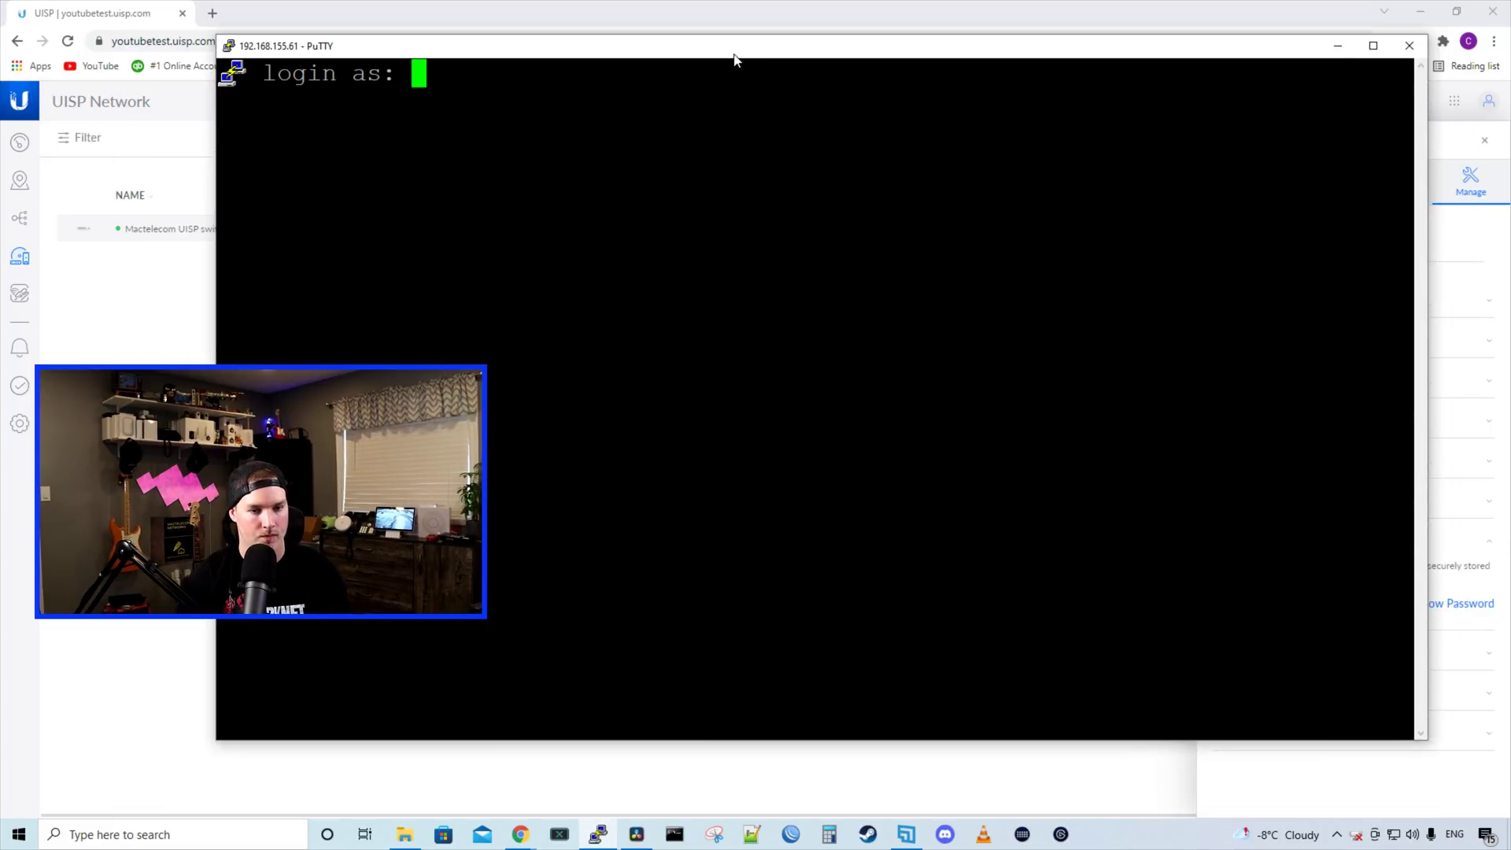
{"action": "type", "text": "ubnt"}
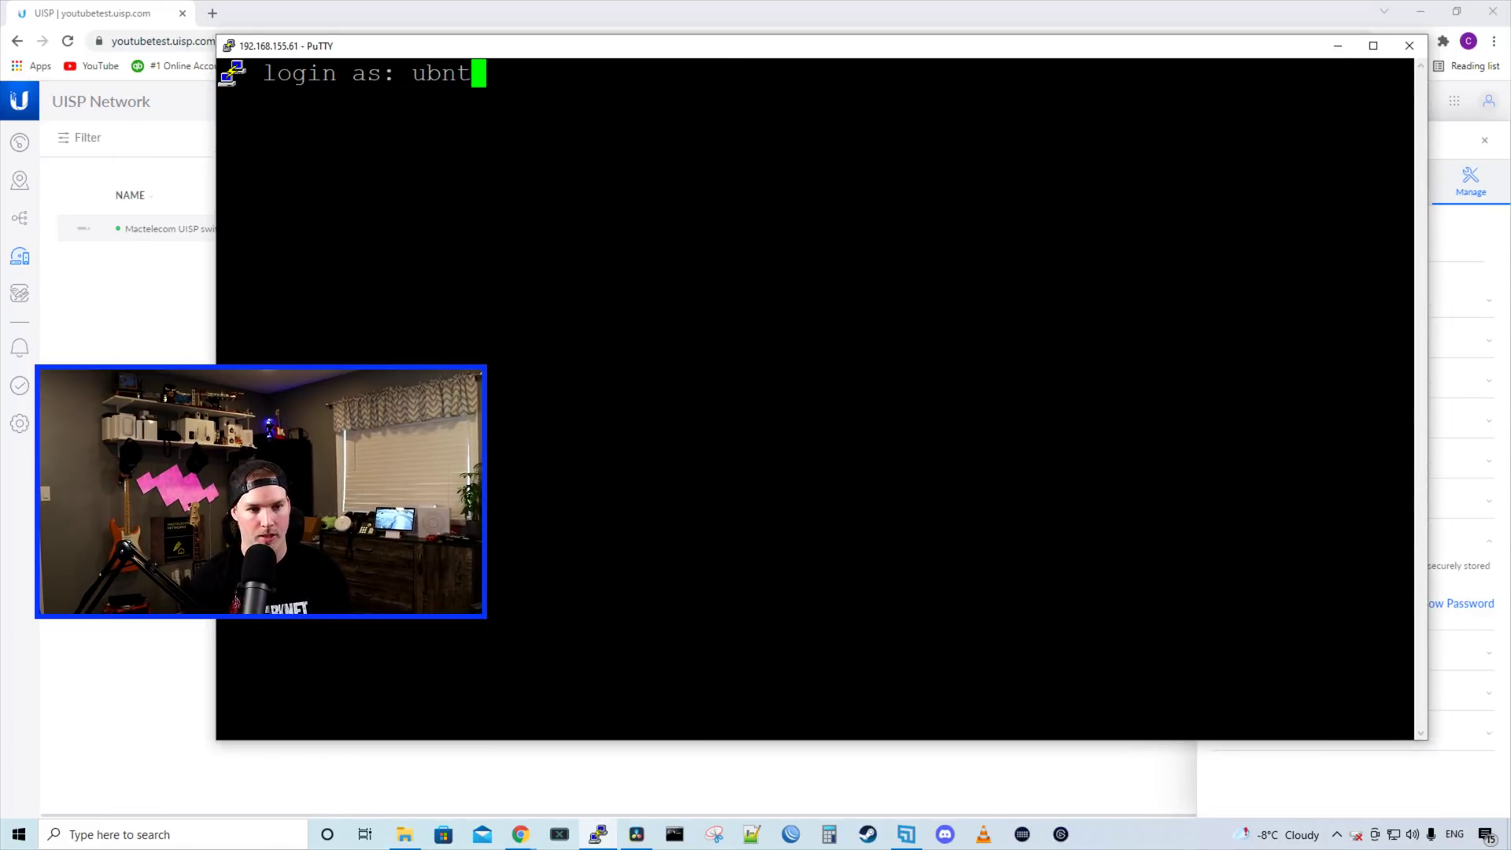
{"action": "key", "text": "Return"}
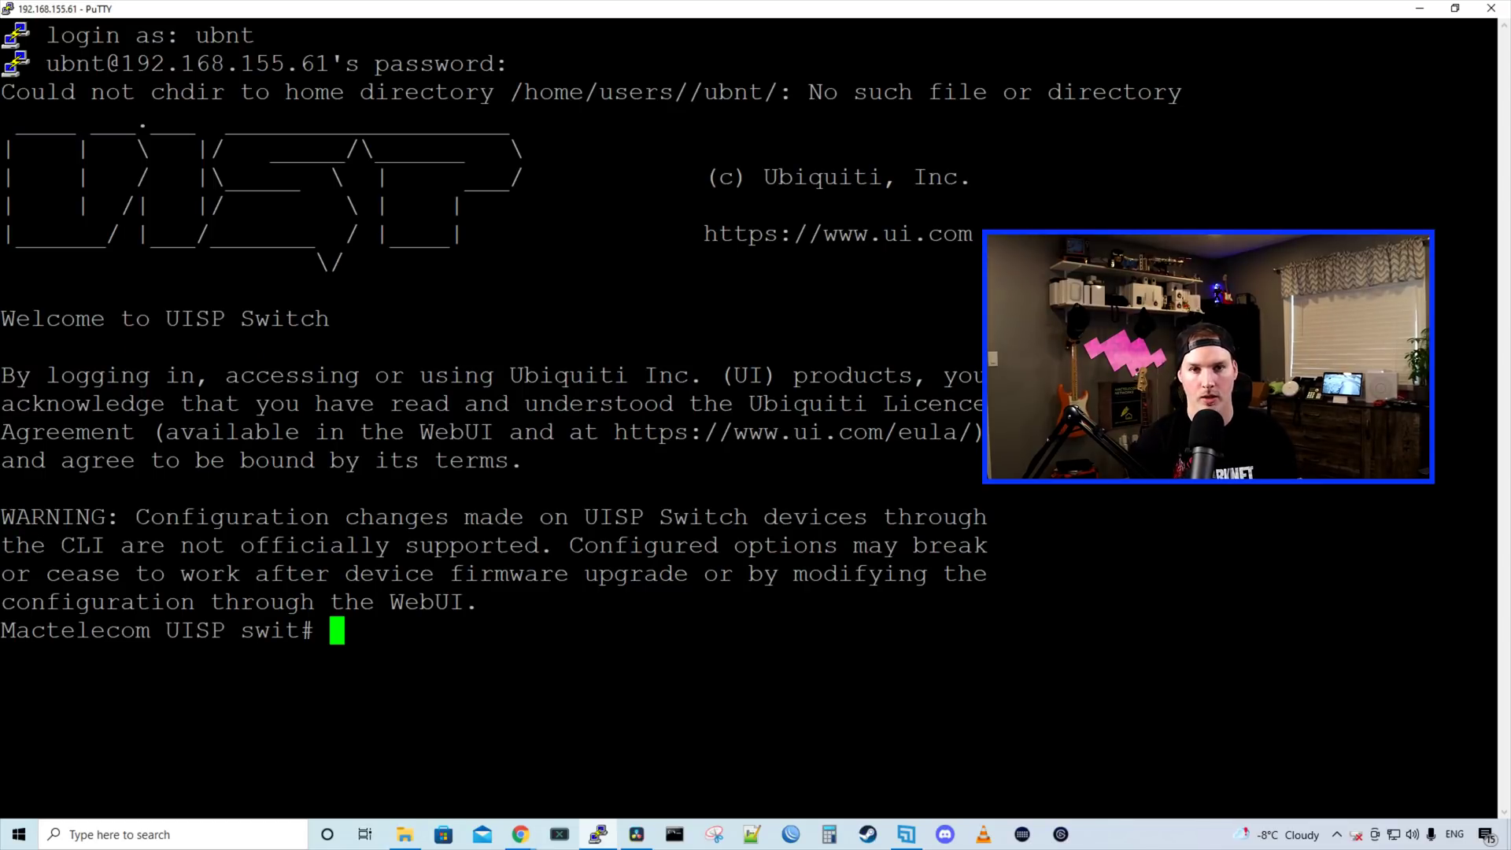
{"action": "type", "text": "?"}
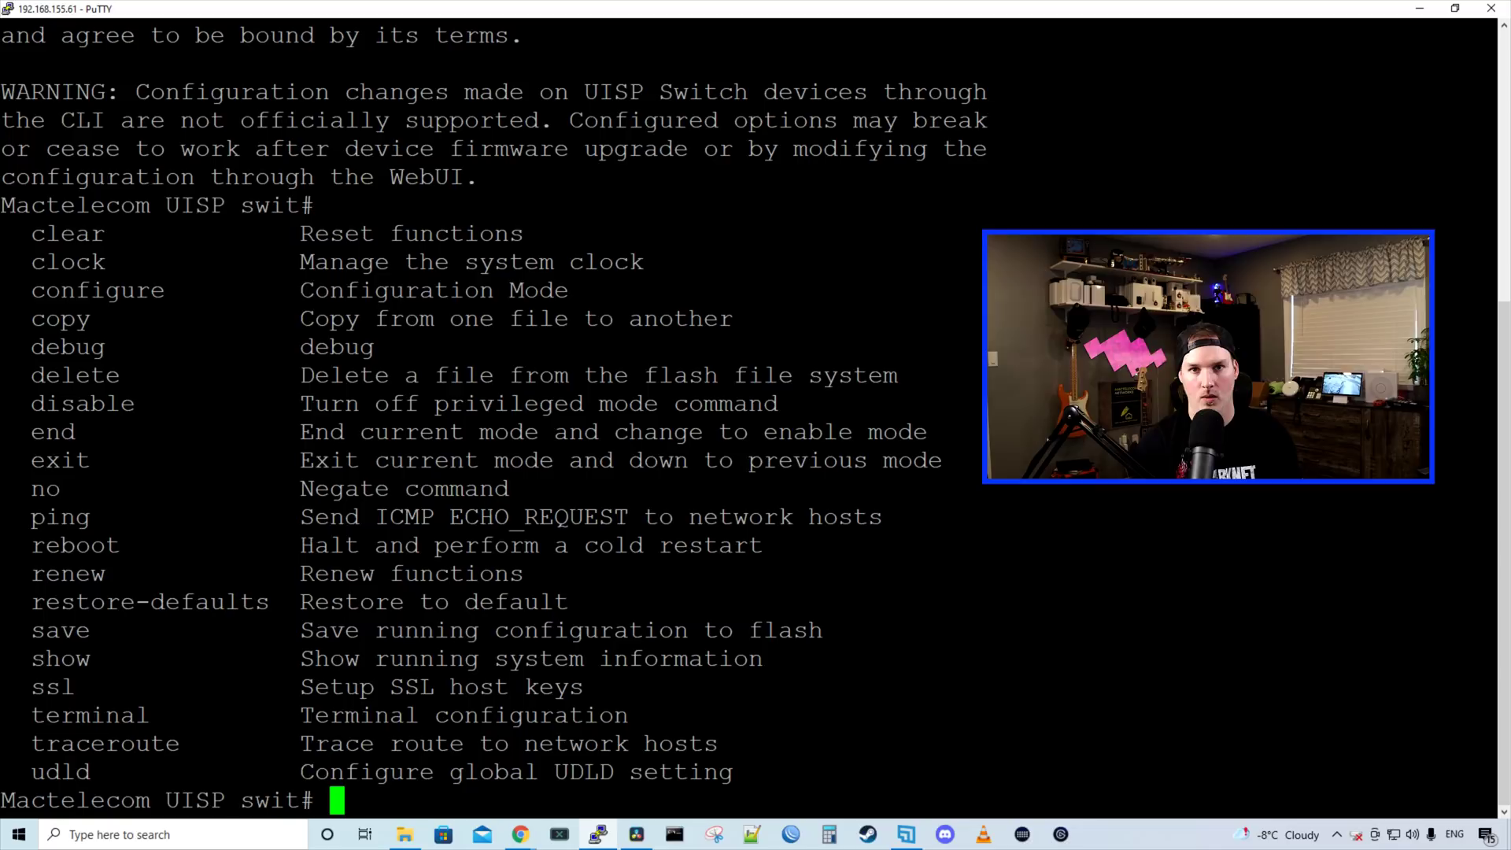
Enter configure mode on the switch CLI and scroll through its ? command list
{"action": "type", "text": "conf"}
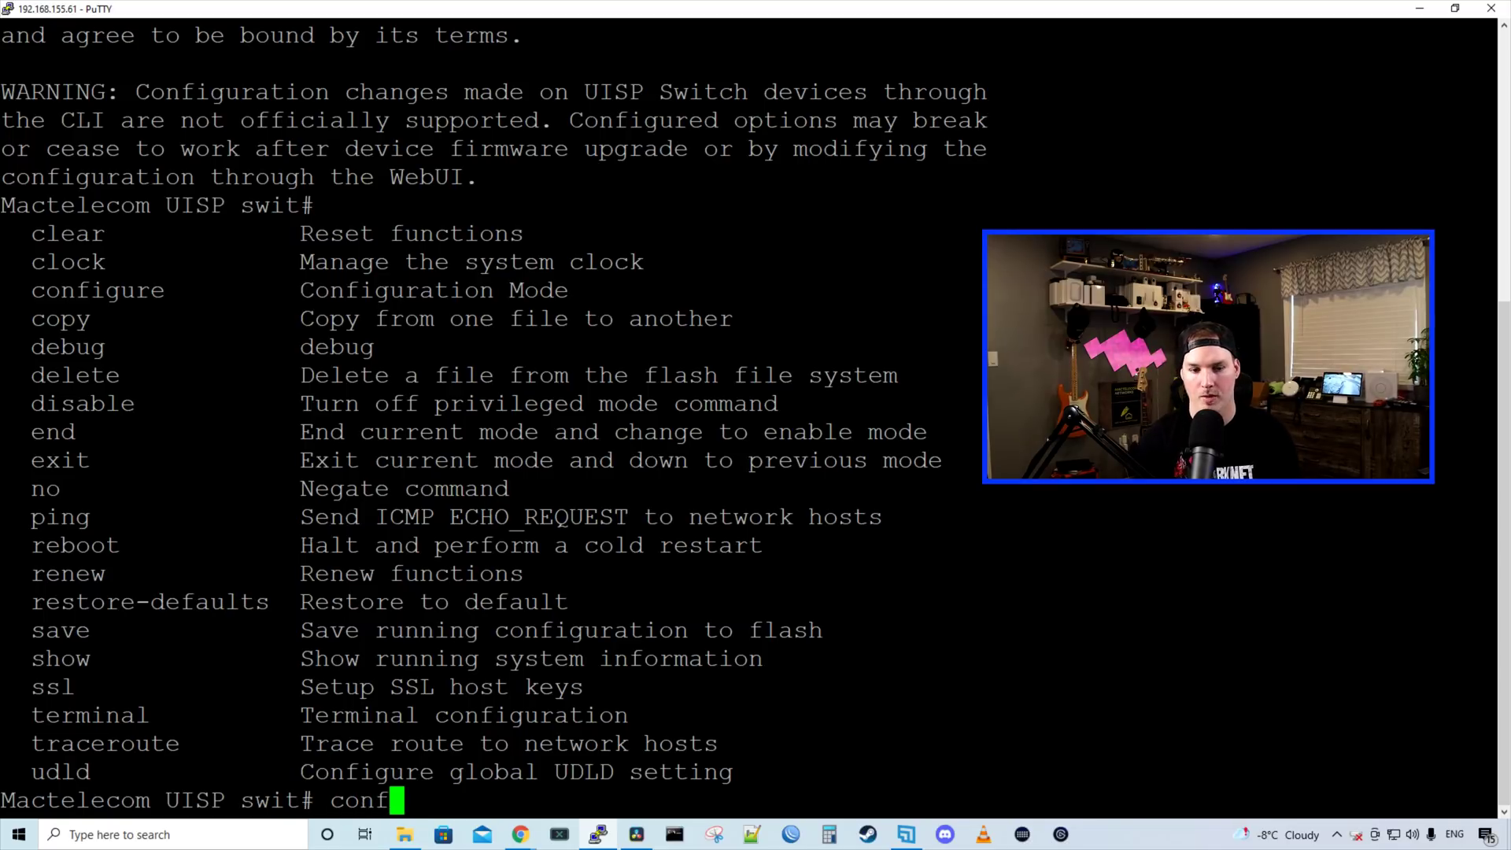
{"action": "key", "text": "Tab"}
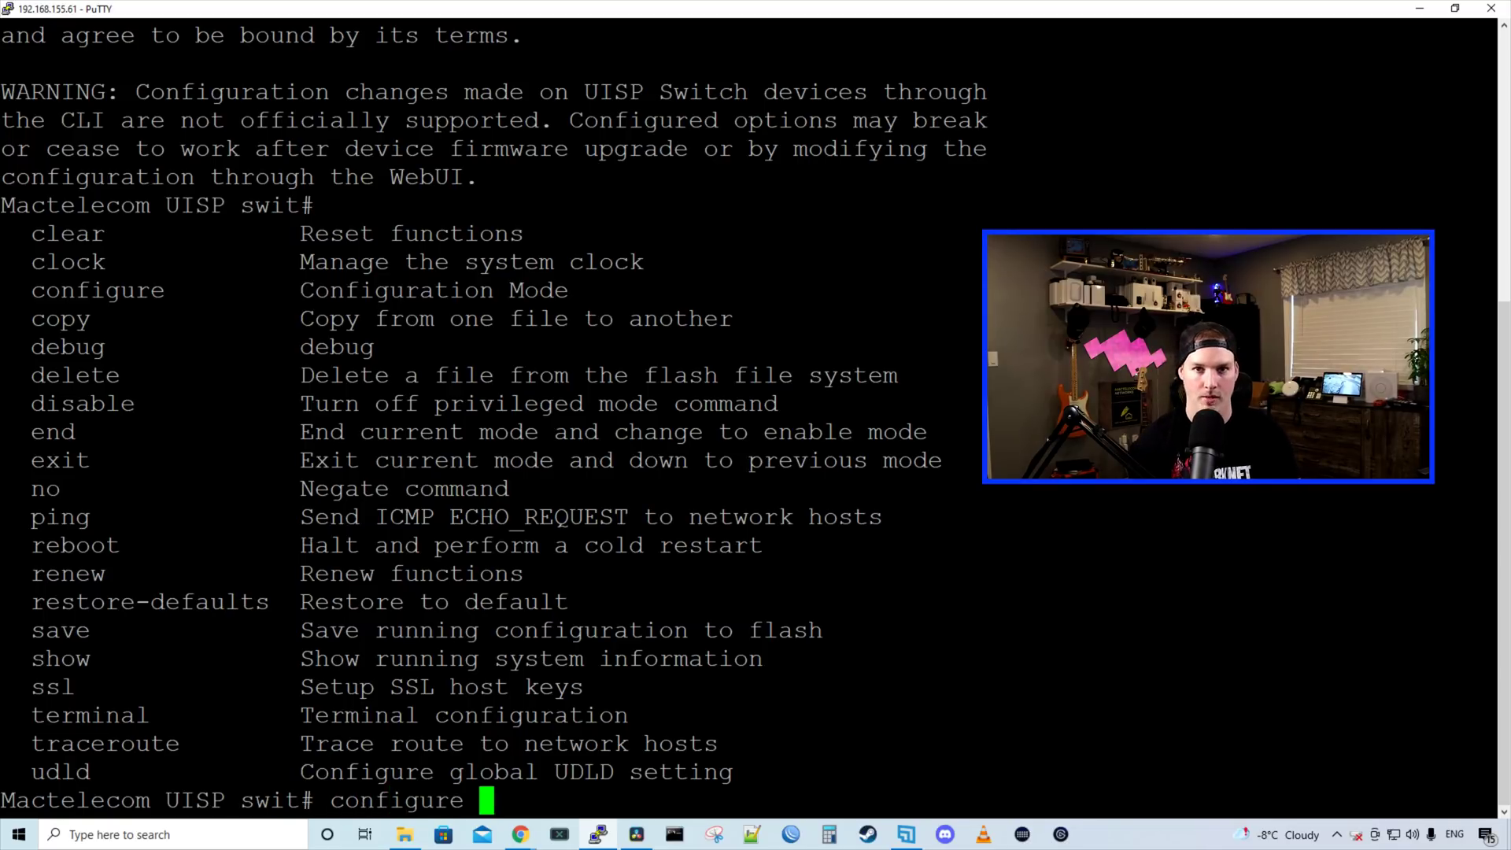
{"action": "key", "text": "Return"}
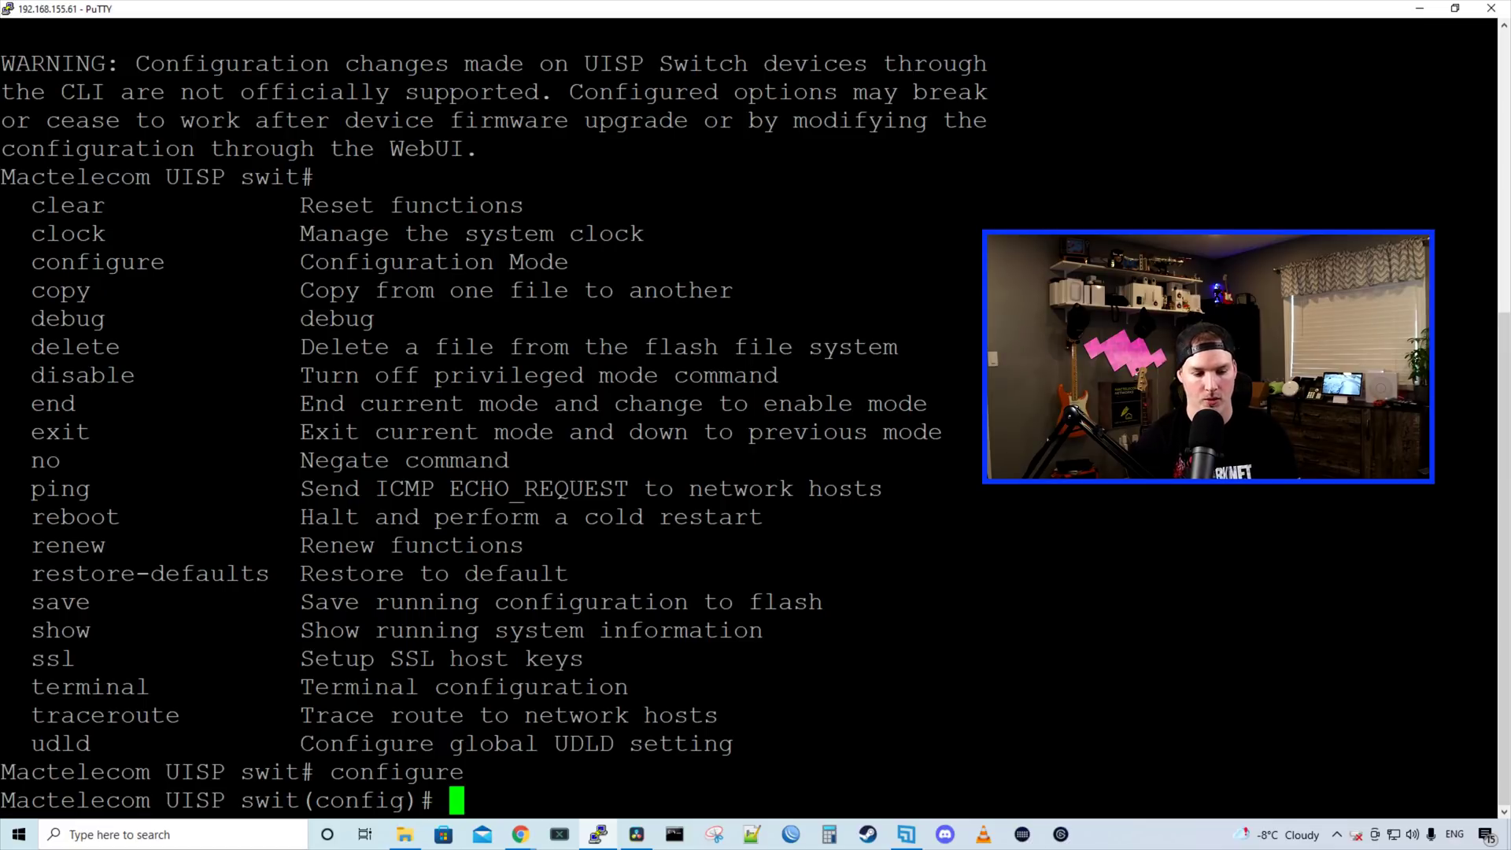
{"action": "key", "text": "question"}
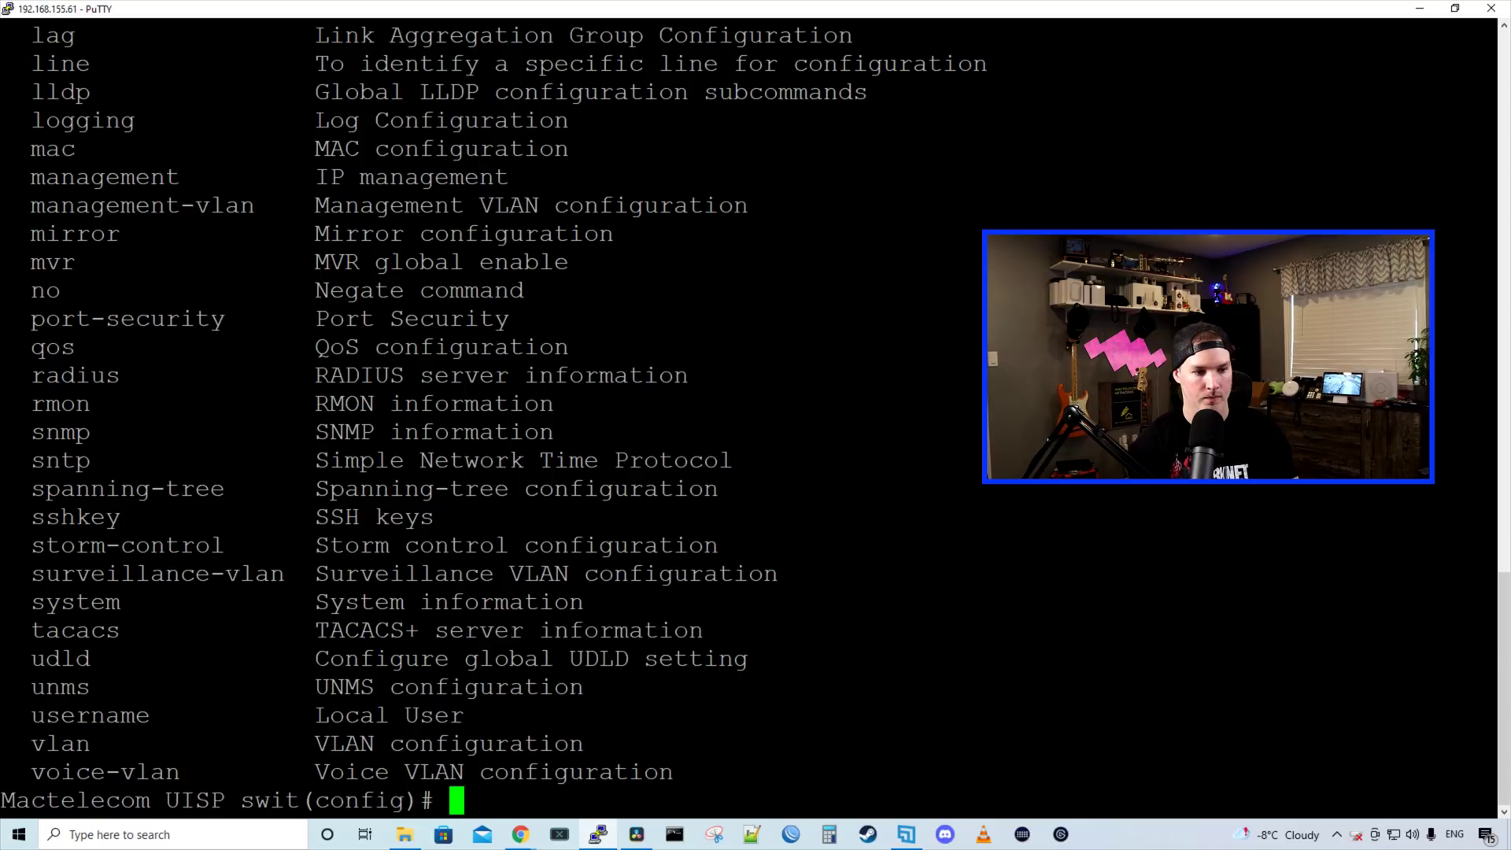
{"action": "key", "text": "shift+Page_Up"}
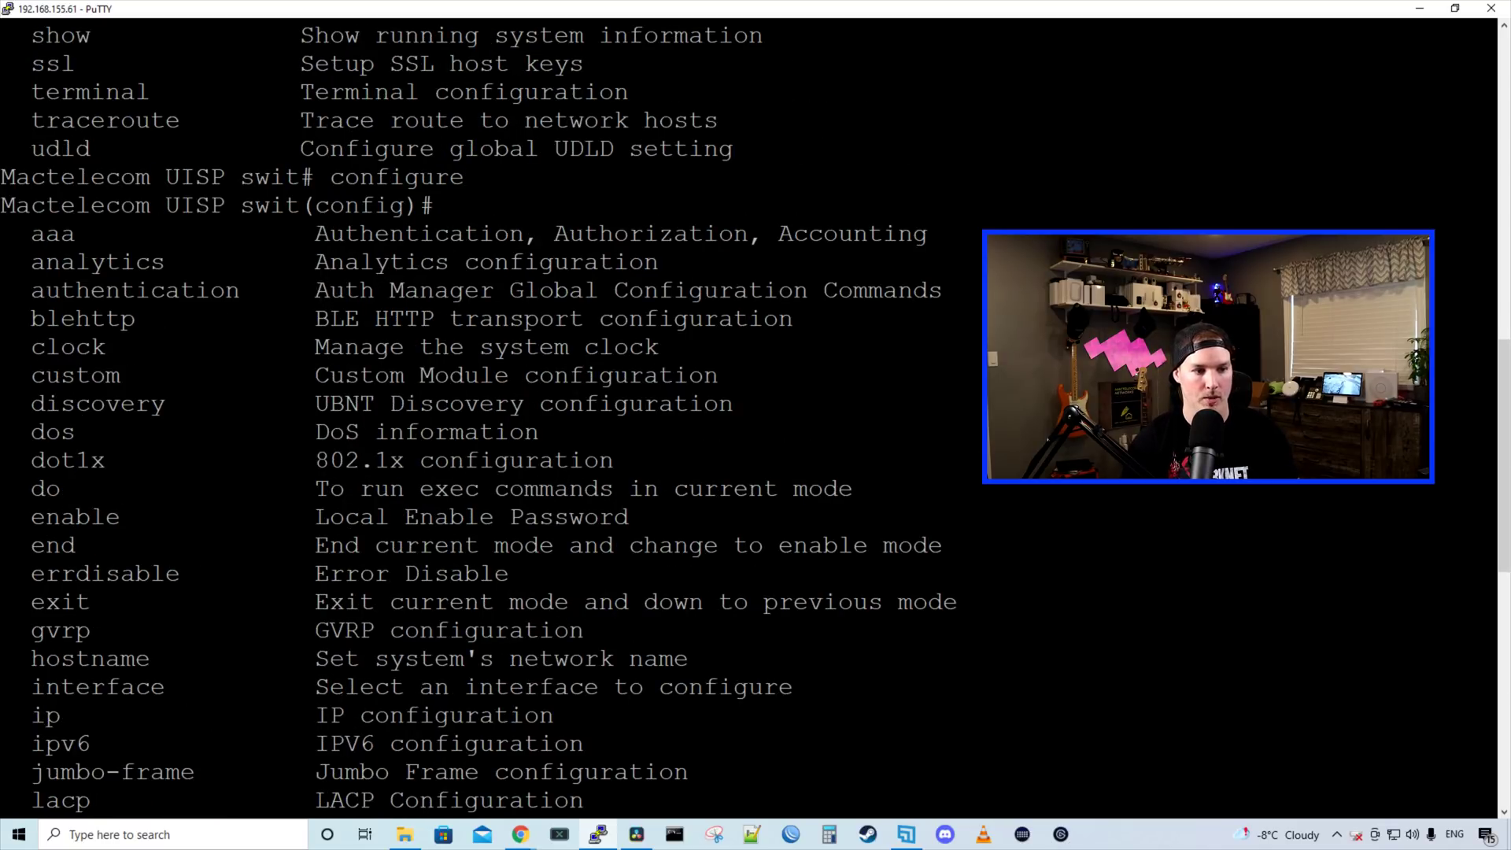
{"action": "key", "text": "shift+Page_Down"}
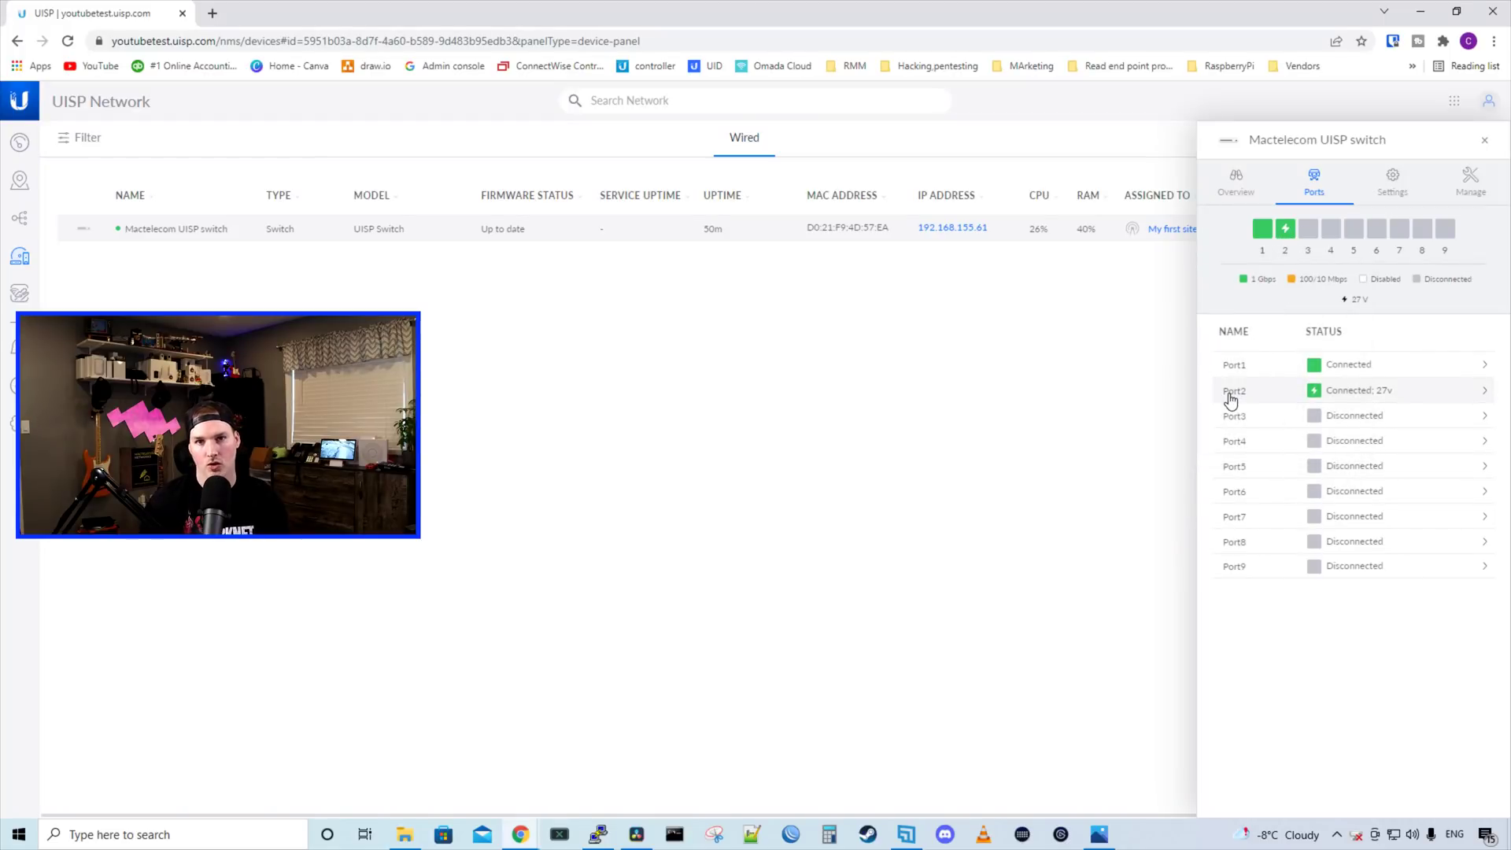
Check Port 2 in the switch's Ports list, connected and supplying 27 V PoE
{"action": "mouse_move", "coordinate": [1290, 240]}
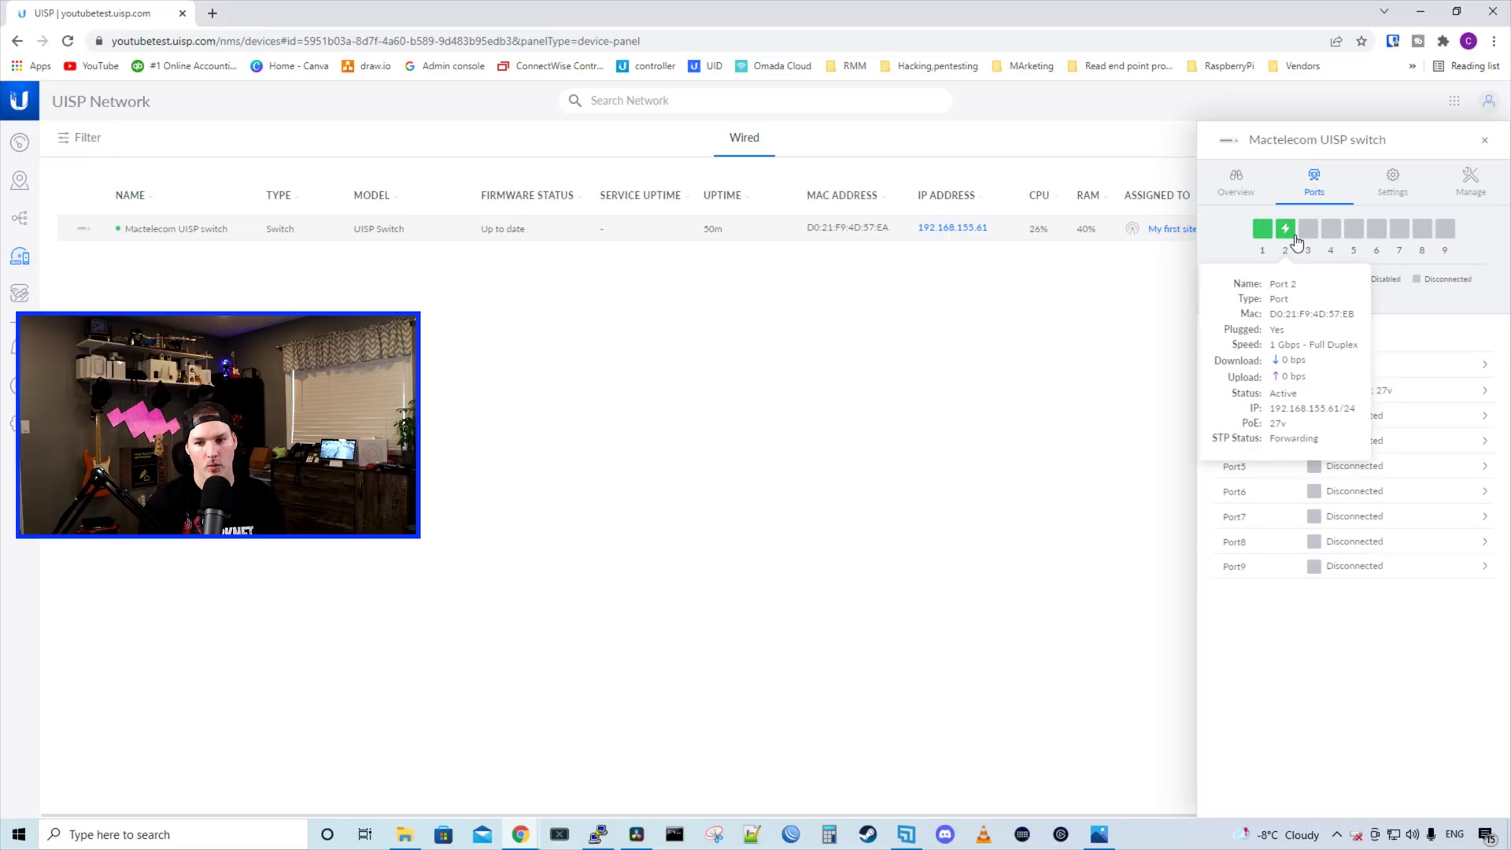
Display p2p.png, linking Site A and Site B via GigaBeam Plus 60 radios
{"action": "left_click", "coordinate": [1099, 832]}
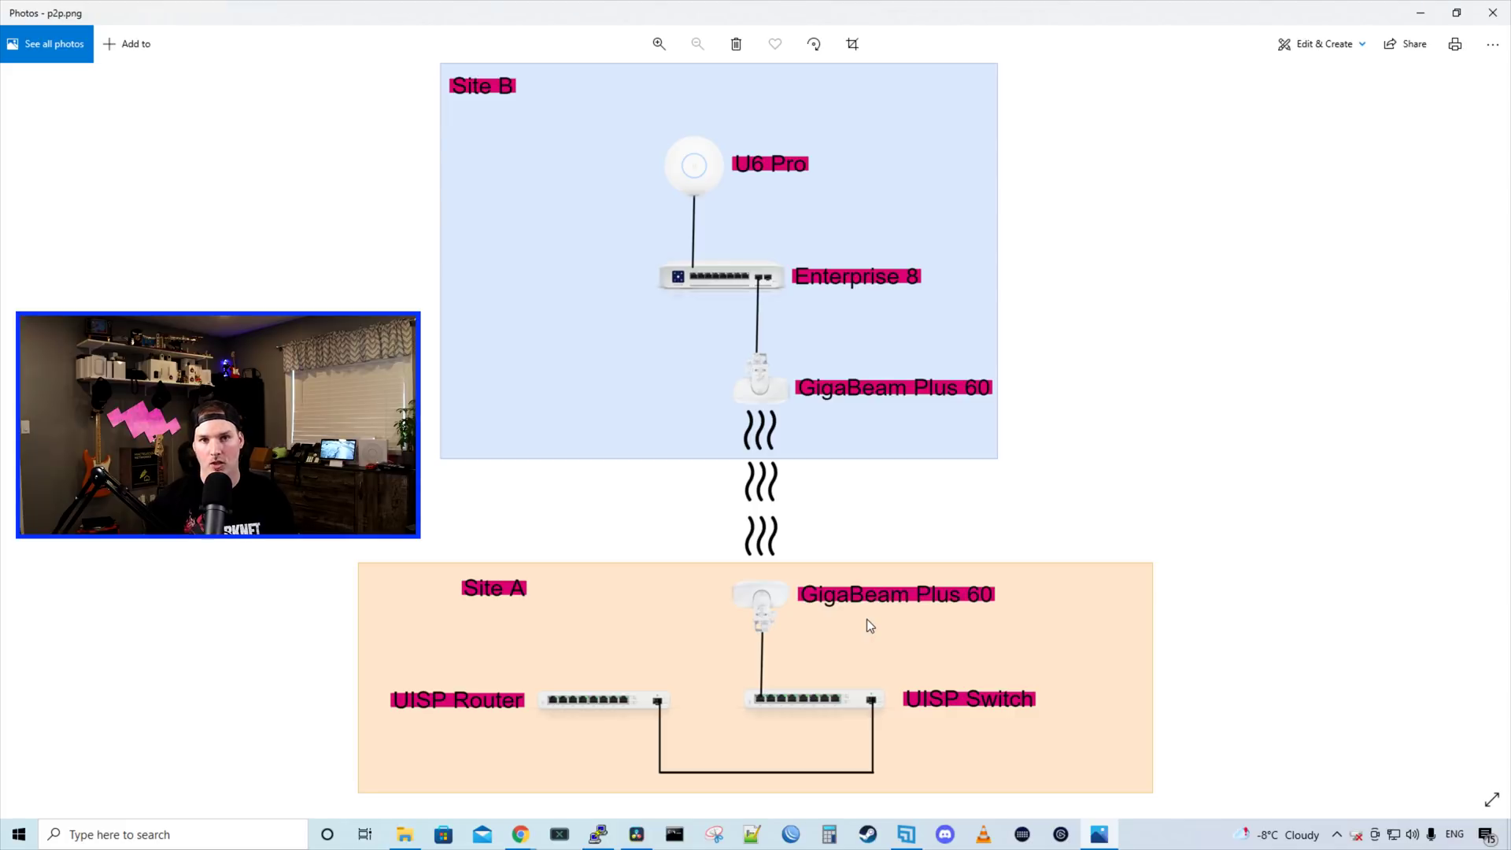